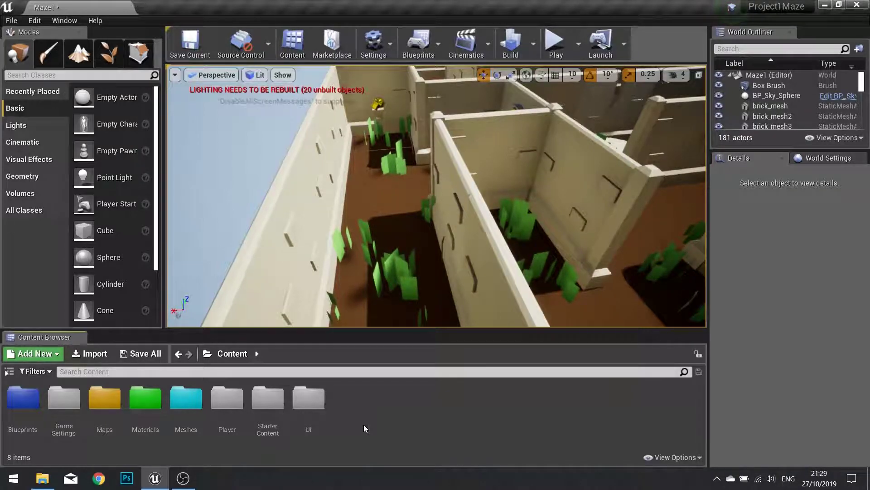
# Open the project's UI folder, which holds Textures and the HeadsUpDisplay widget
pyautogui.doubleClick(314, 418)
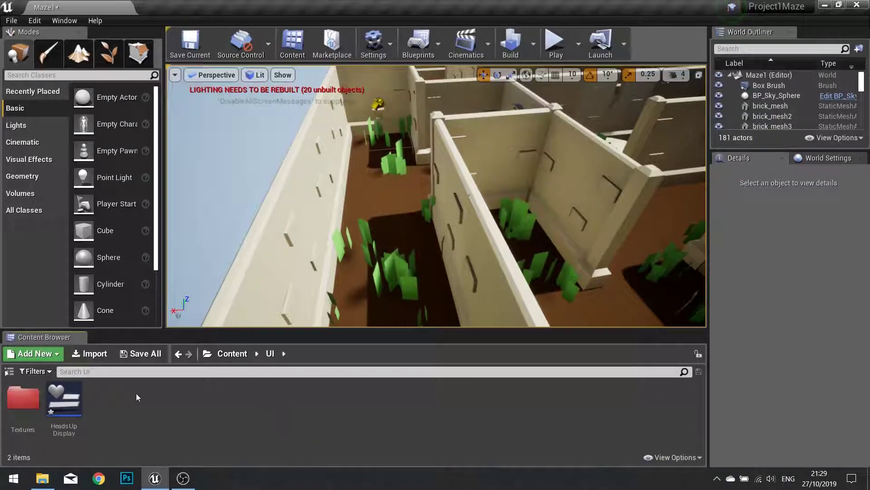
# Create a Widget Blueprint named LoseScreen in the UI folder and open it in the editor
pyautogui.rightClick(116, 398)
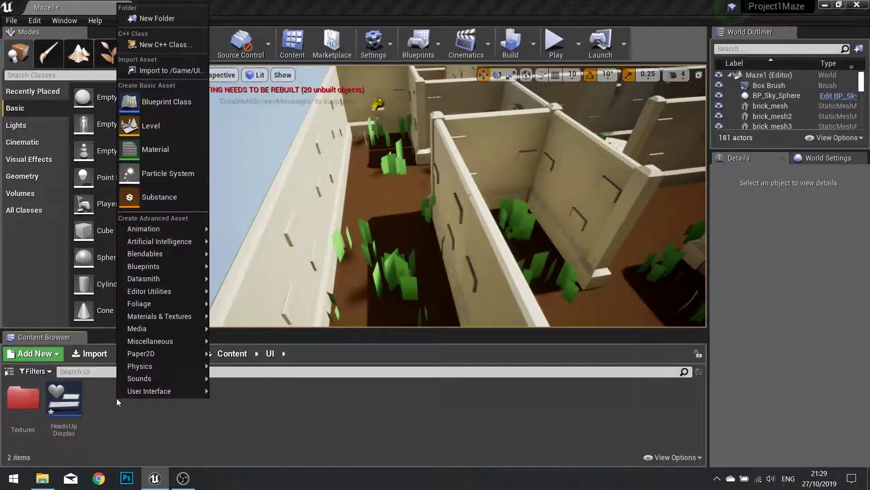
pyautogui.moveTo(138, 390)
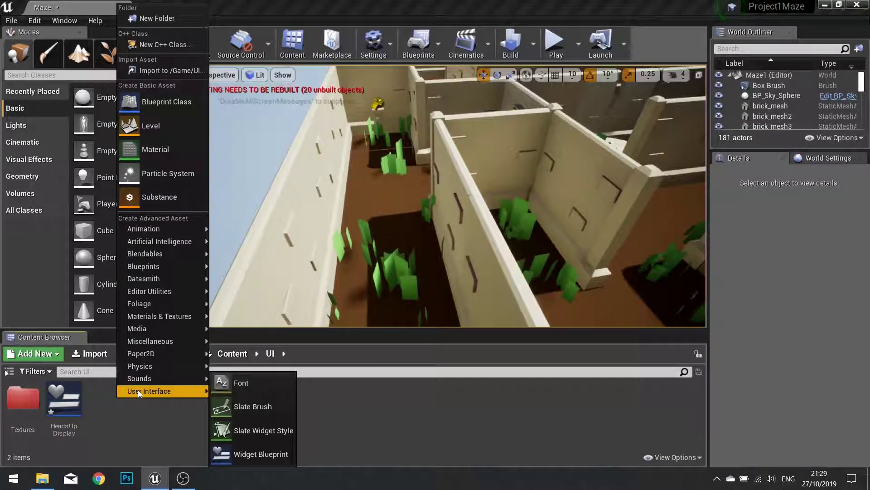
pyautogui.click(232, 453)
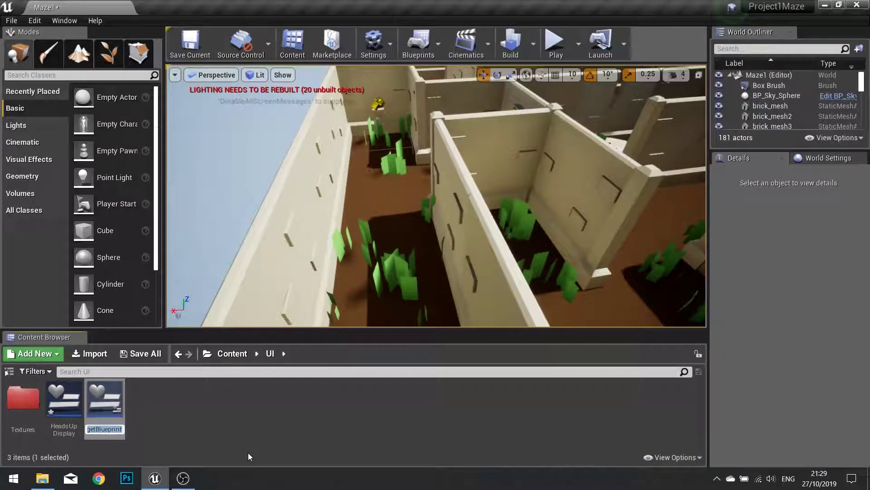
pyautogui.write('LoseScreen')
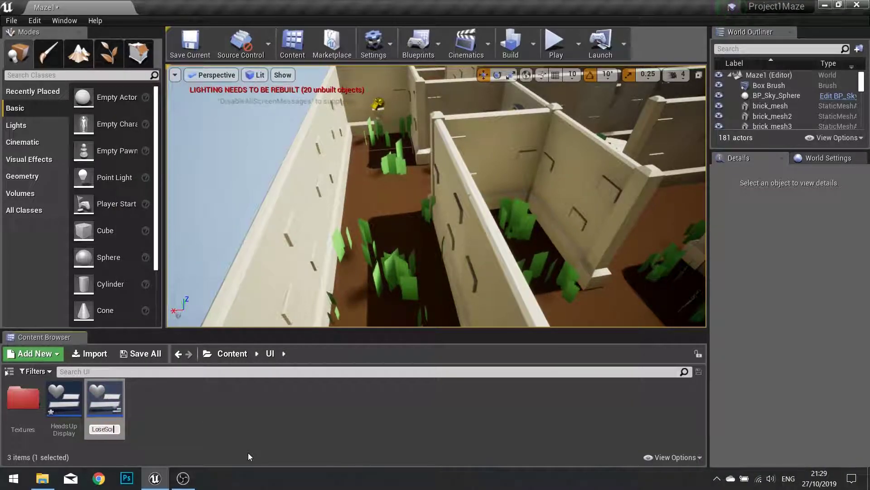
pyautogui.press('Return')
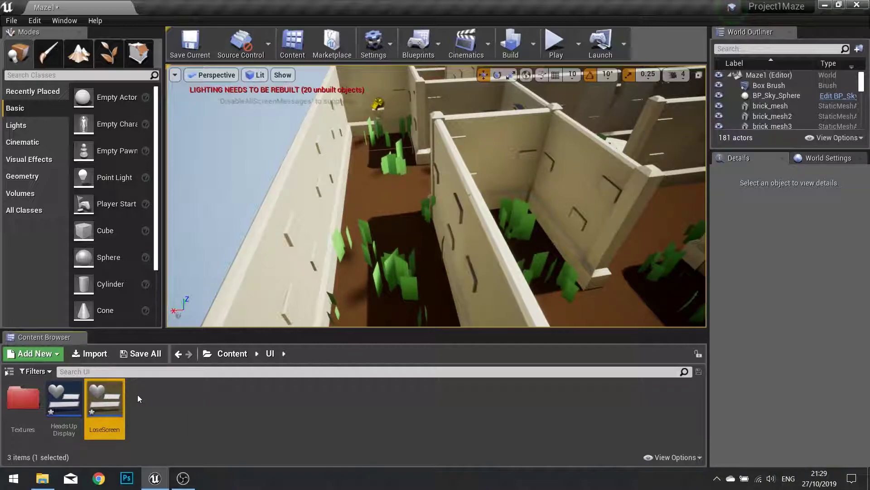
pyautogui.doubleClick(108, 394)
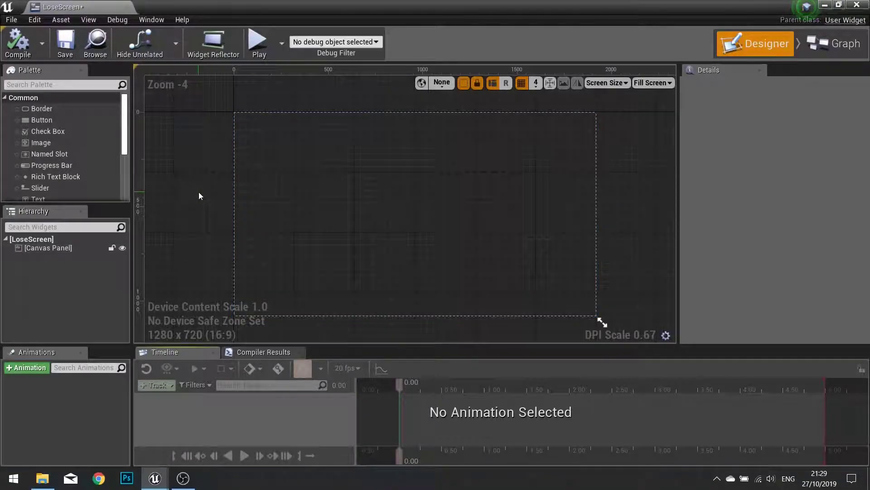
# Drop a Text block onto the LoseScreen canvas, anchor it centre, and zero its X and Y position
pyautogui.scroll(-2, 55, 186)
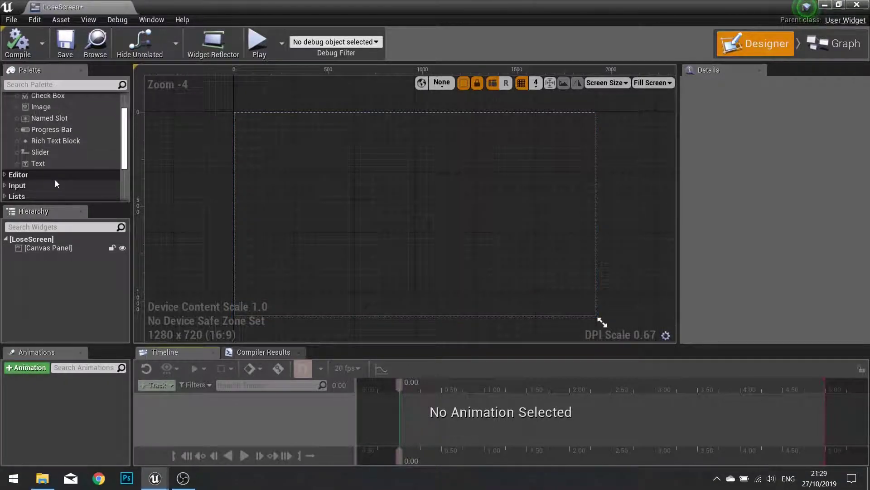
pyautogui.moveTo(37, 162); pyautogui.dragTo(48, 248)
pyautogui.click(56, 259)
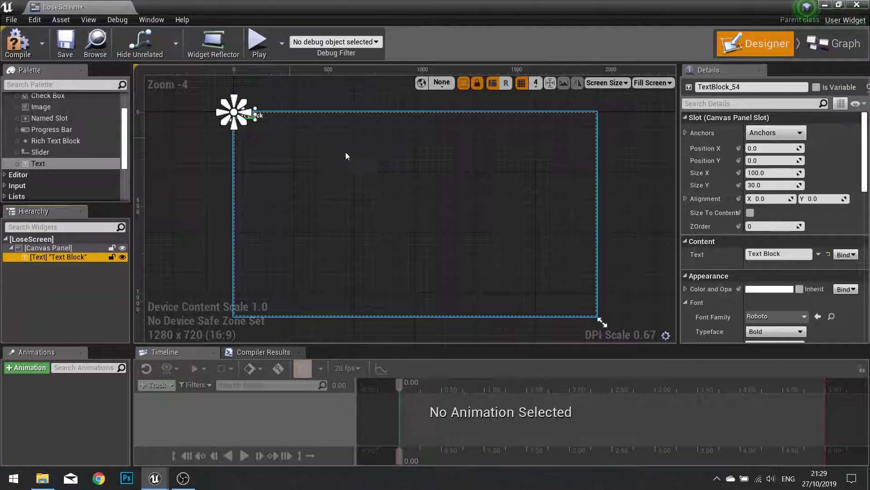
pyautogui.click(785, 131)
pyautogui.click(768, 201)
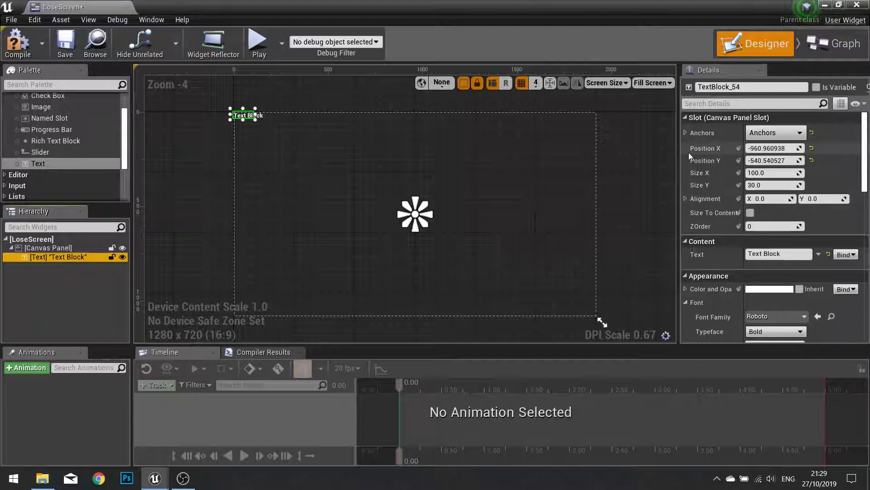
pyautogui.click(812, 149)
pyautogui.click(812, 160)
pyautogui.scroll(3, 508, 257)
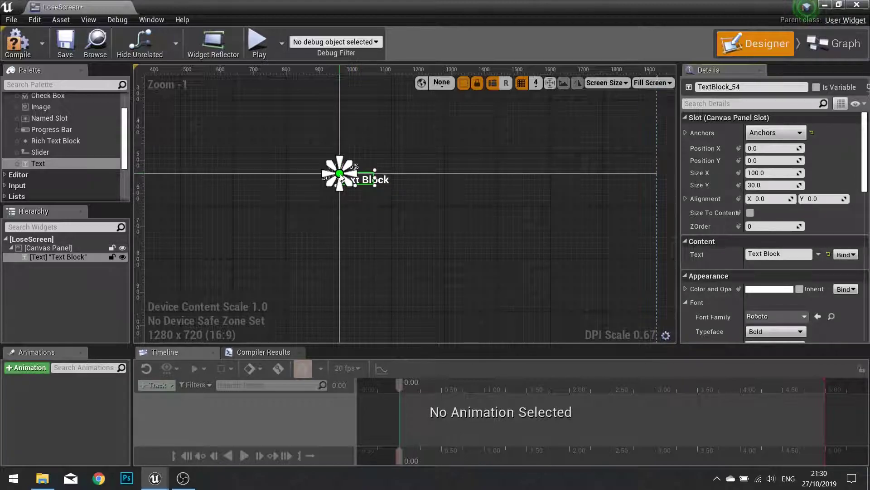
# Set the text block's alignment to 0.5 horizontally and vertically
pyautogui.click(762, 199)
pyautogui.write('0.5')
pyautogui.press('Tab')
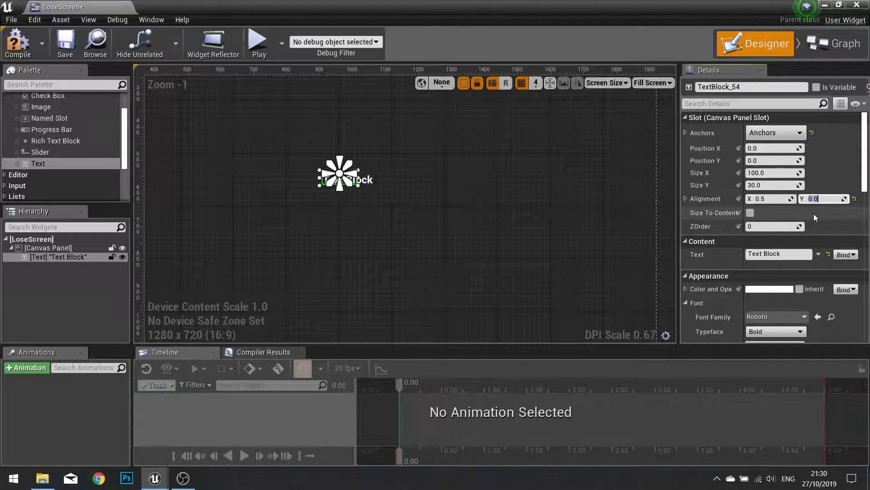
pyautogui.press('Return')
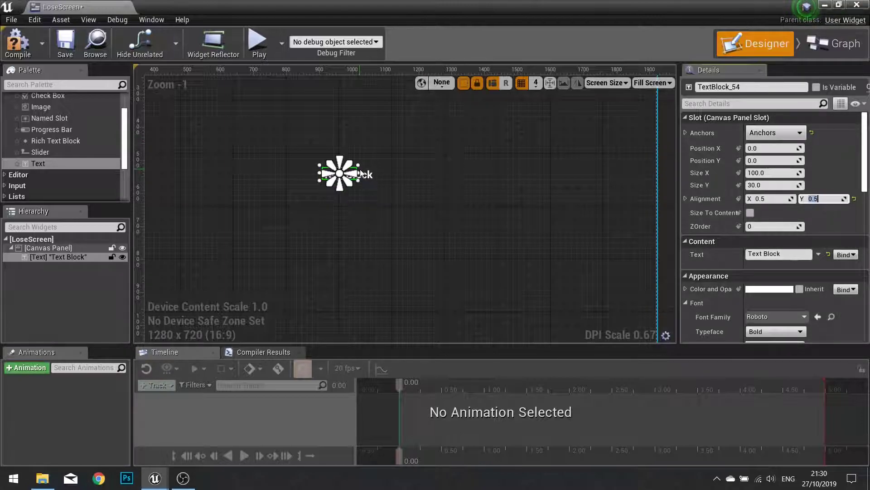
# Change the text block's text to 'You Have Lost!'
pyautogui.scroll(-2, 742, 258)
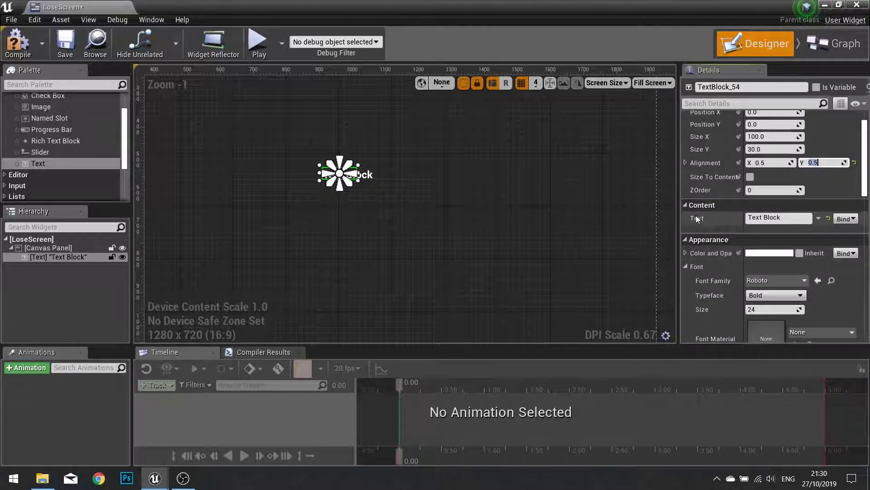
pyautogui.click(771, 218)
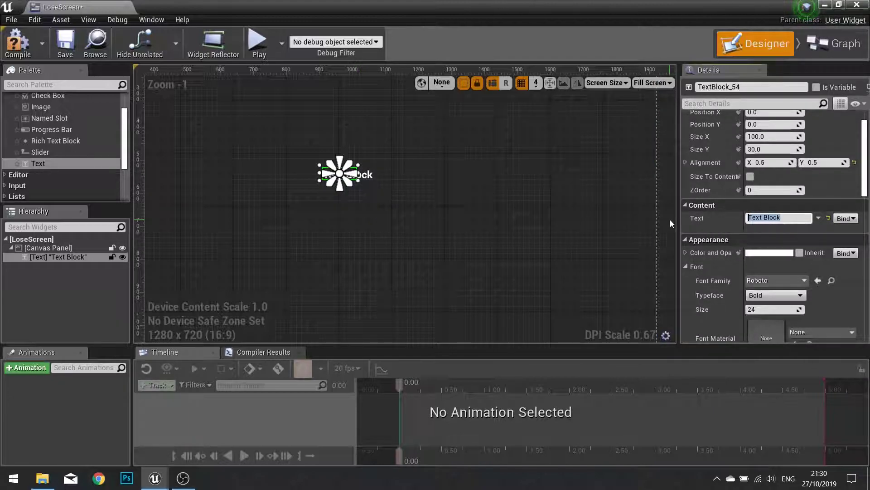
pyautogui.write('You')
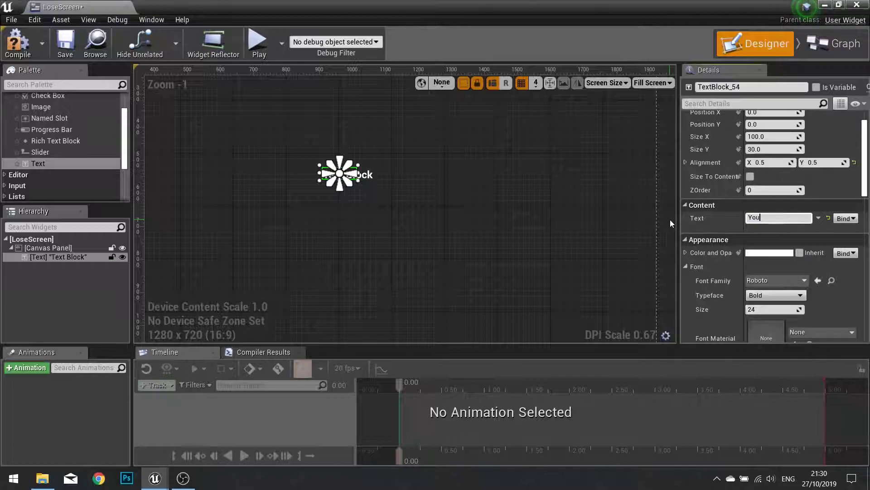
pyautogui.write(' Have Lost!')
pyautogui.press('Return')
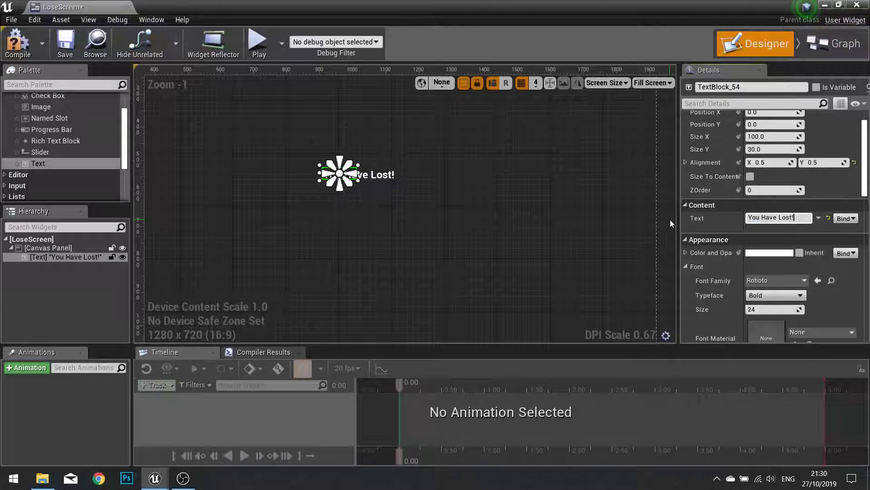
# Set the font size to 60 and justify the text to center
pyautogui.scroll(-5, 722, 220)
pyautogui.click(780, 202)
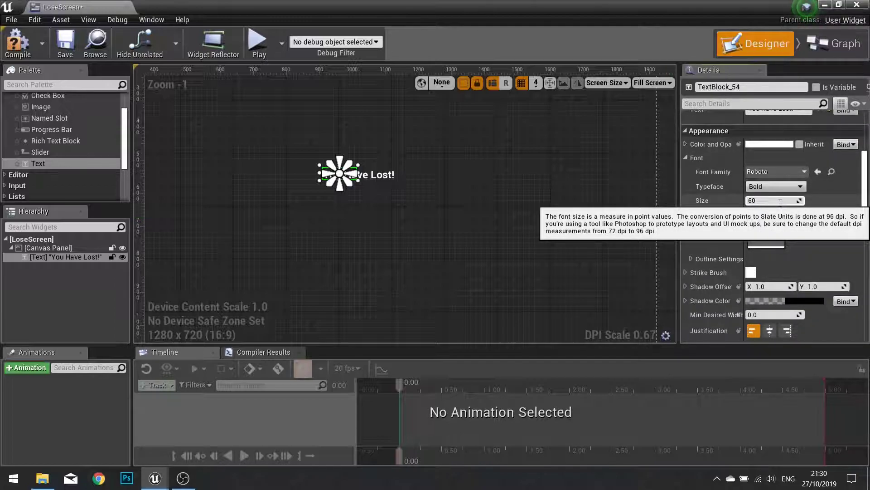
pyautogui.write('60')
pyautogui.press('Return')
pyautogui.scroll(-5, 779, 204)
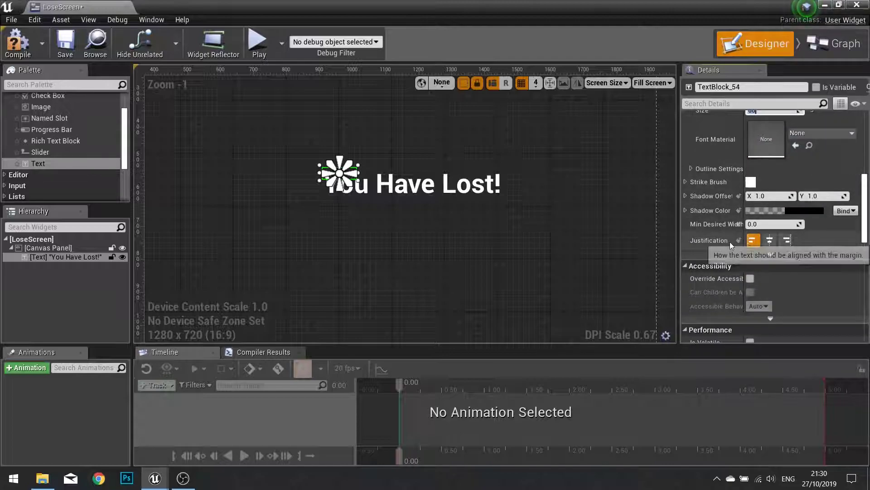
pyautogui.click(768, 242)
# Raise the heading by setting its Position Y to -160
pyautogui.scroll(-4, 437, 203)
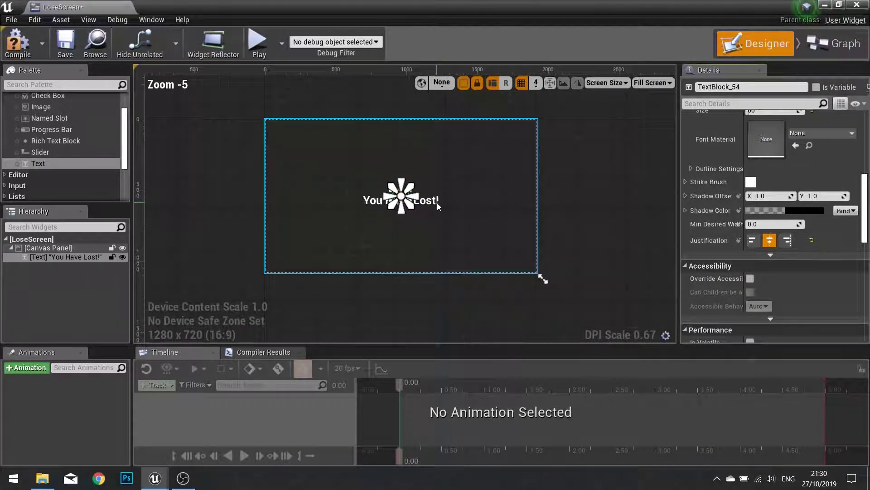
pyautogui.scroll(2, 437, 202)
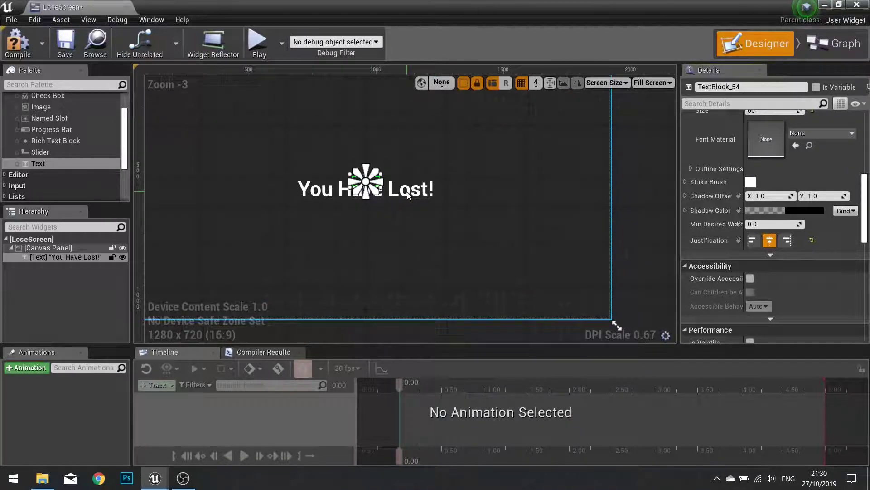
pyautogui.scroll(-2, 374, 202)
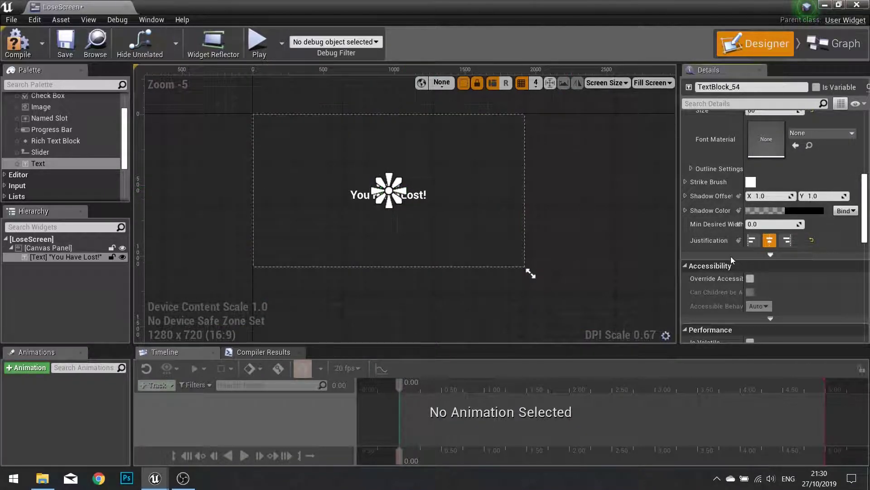
pyautogui.scroll(5, 731, 257)
pyautogui.scroll(1, 731, 257)
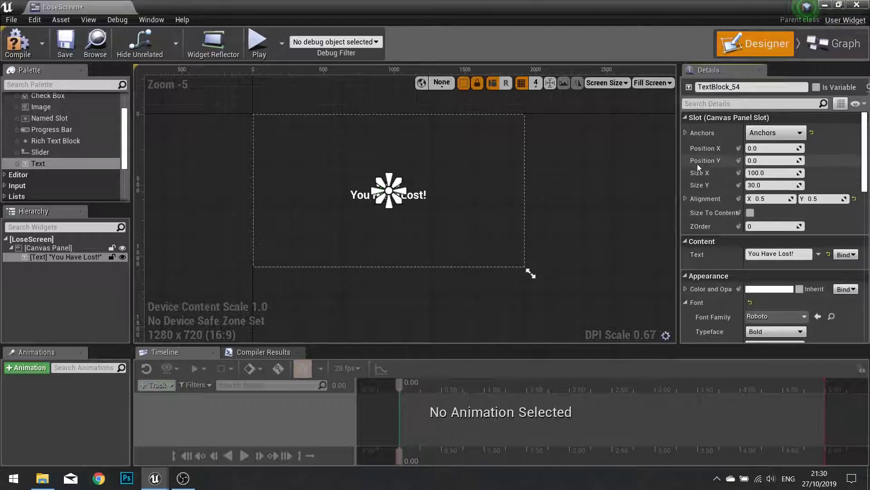
pyautogui.moveTo(773, 161); pyautogui.dragTo(761, 160)
pyautogui.click(772, 159)
pyautogui.write('-160')
pyautogui.press('Return')
pyautogui.click(618, 190)
pyautogui.scroll(3, 537, 191)
pyautogui.scroll(-3, 535, 189)
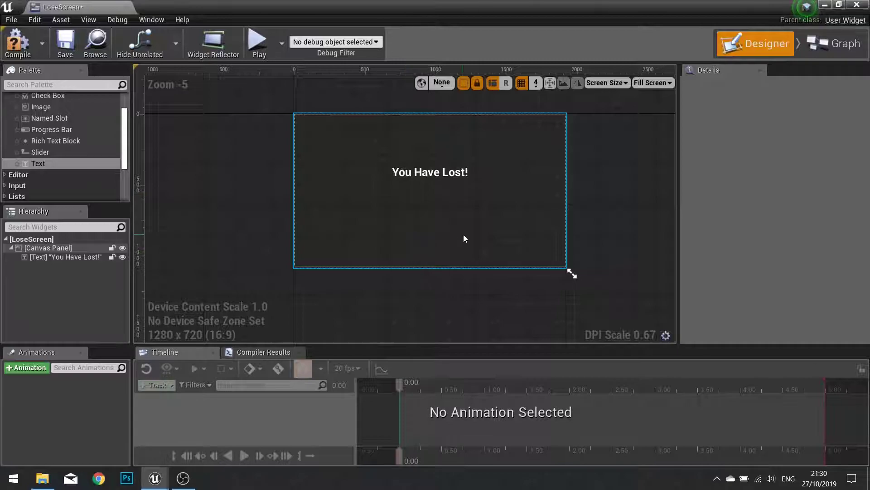
pyautogui.click(68, 85)
# Add a Vertical Box to the canvas, anchored at screen centre with zero offsets
pyautogui.write('verticl')
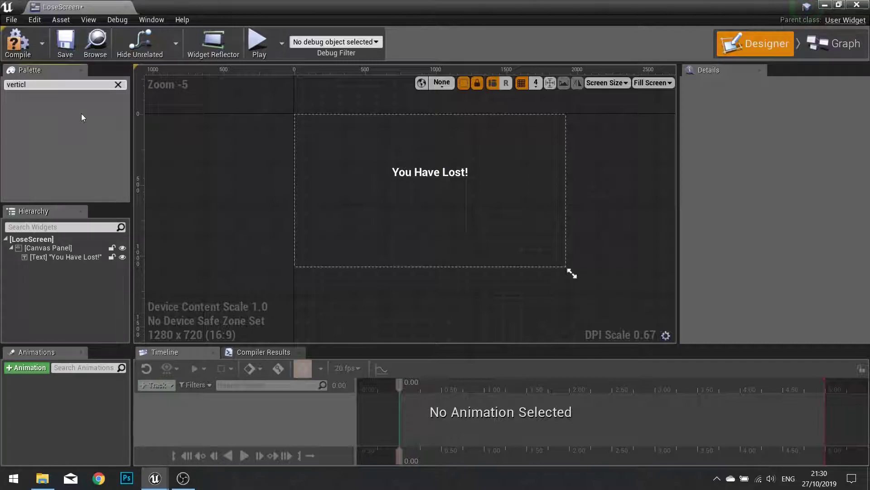
pyautogui.press('BackSpace')
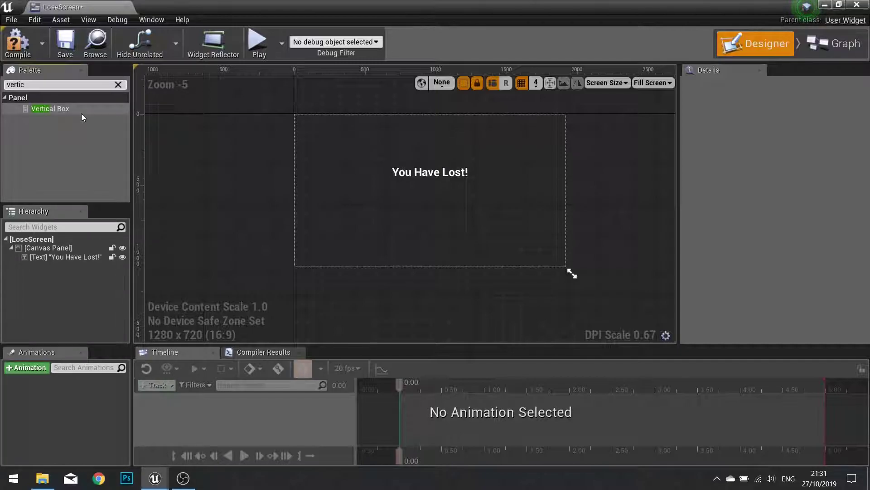
pyautogui.moveTo(78, 108); pyautogui.dragTo(64, 246)
pyautogui.click(302, 118)
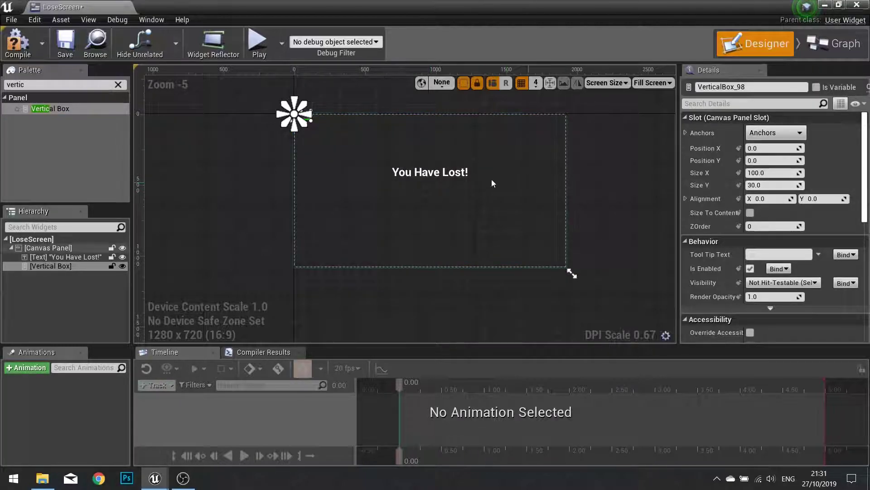
pyautogui.click(765, 133)
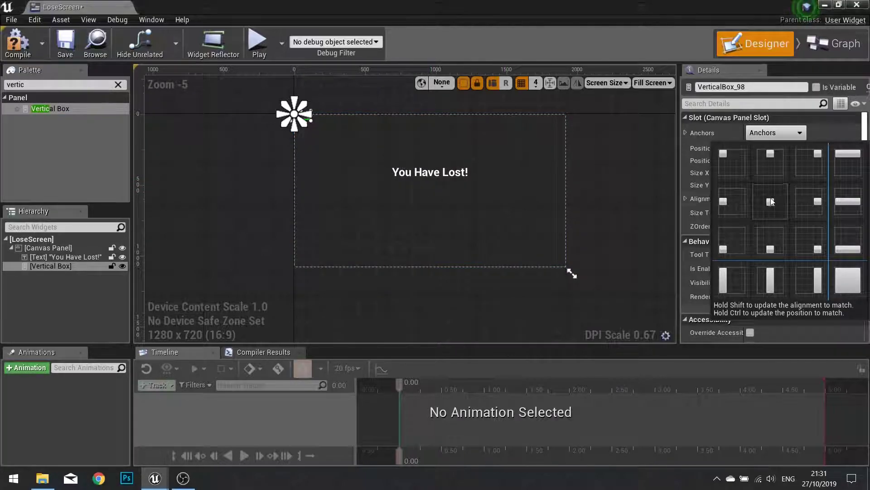
pyautogui.click(771, 201)
pyautogui.click(811, 148)
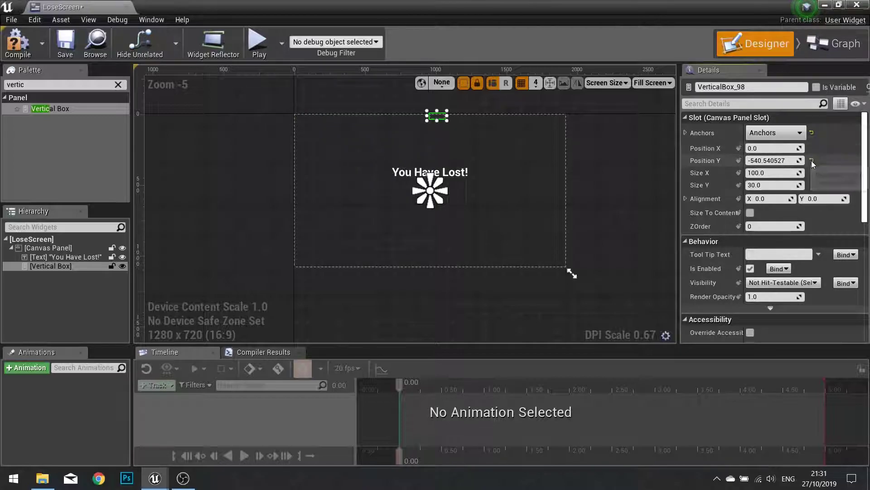
pyautogui.click(812, 161)
# Set the Vertical Box alignment to 0.5/0.5 and re-zero its horizontal offset
pyautogui.click(769, 200)
pyautogui.write('0.5')
pyautogui.press('Tab')
pyautogui.press('Return')
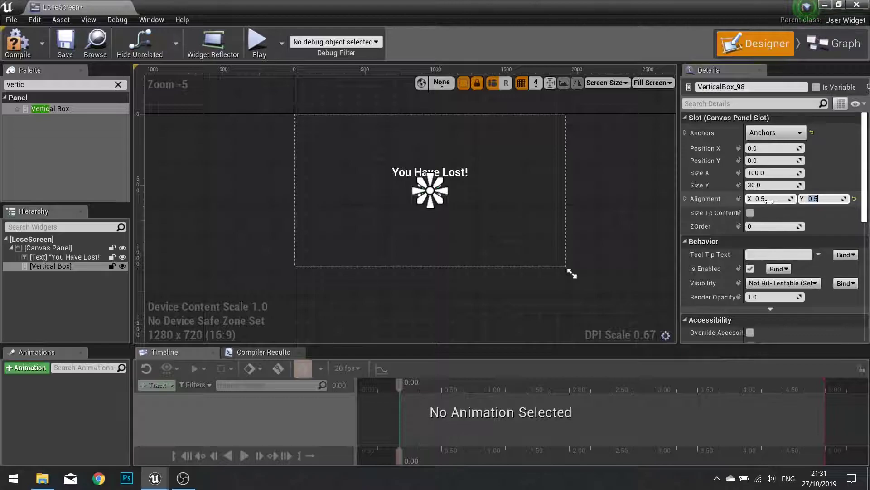
pyautogui.scroll(2, 474, 202)
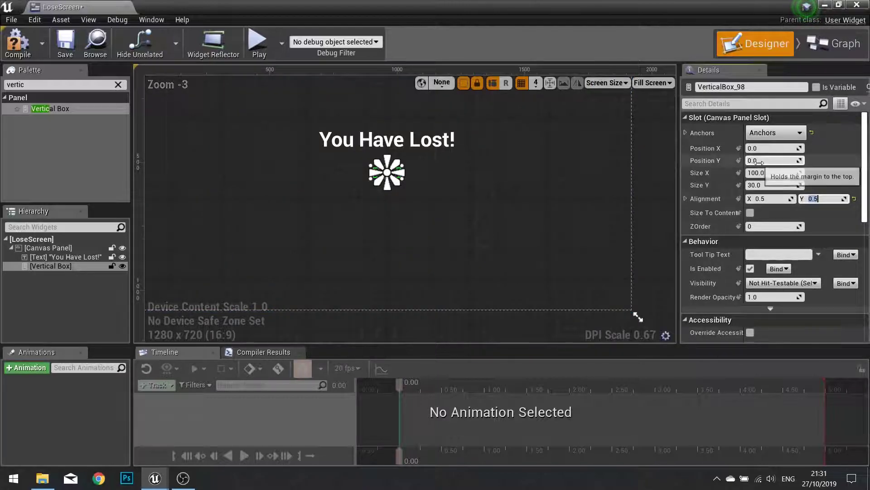
pyautogui.moveTo(771, 148); pyautogui.dragTo(796, 160)
pyautogui.click(812, 148)
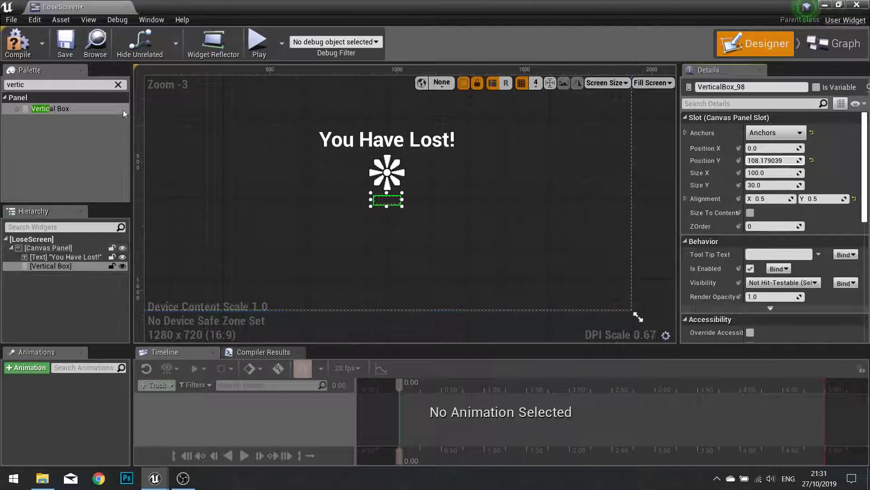
# Size the Vertical Box to 300 by 300 and clear the Palette search
pyautogui.click(770, 173)
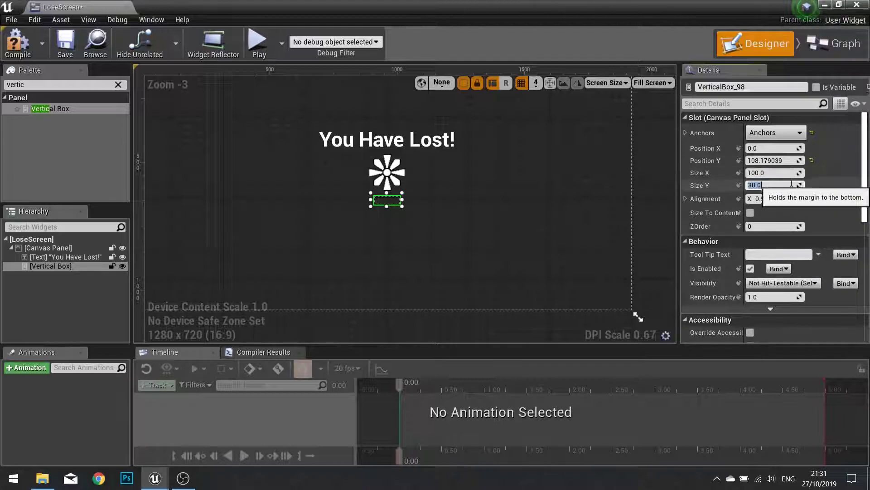
pyautogui.write('300')
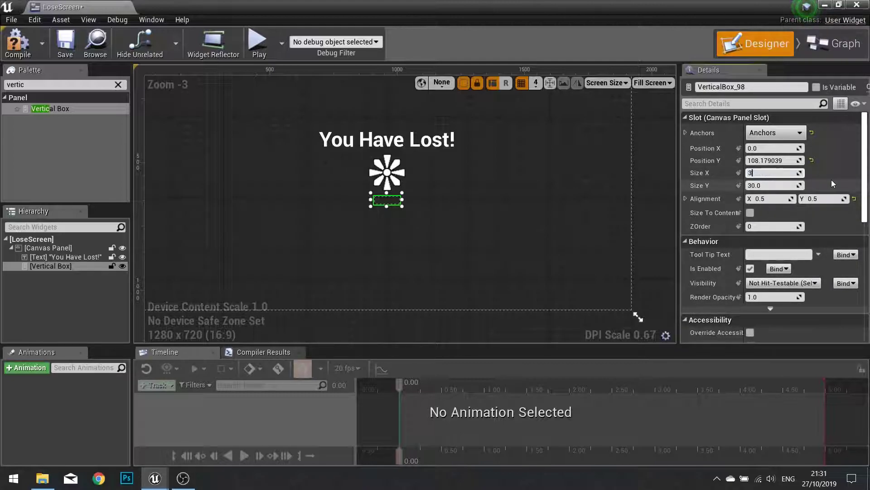
pyautogui.press('Return')
pyautogui.click(799, 185)
pyautogui.write('300')
pyautogui.press('Return')
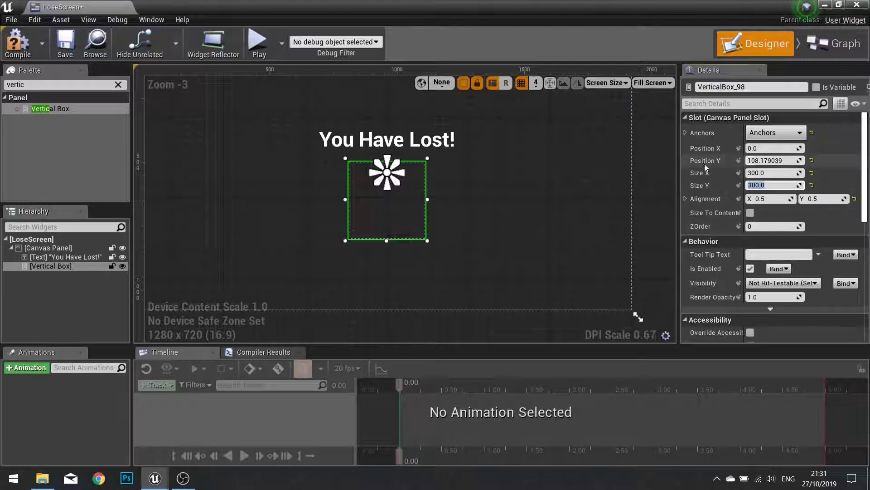
pyautogui.click(118, 84)
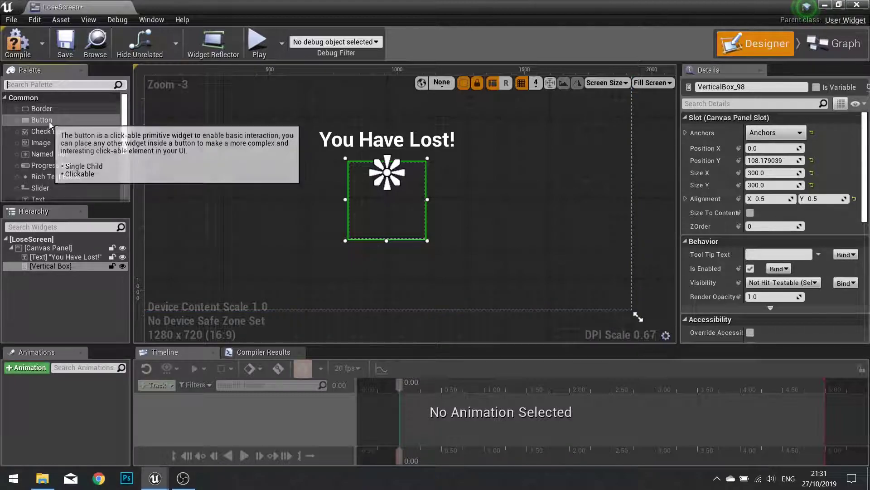
# Place two Buttons in the Vertical Box and set Button_77's slot size to Fill
pyautogui.moveTo(48, 121); pyautogui.dragTo(71, 265)
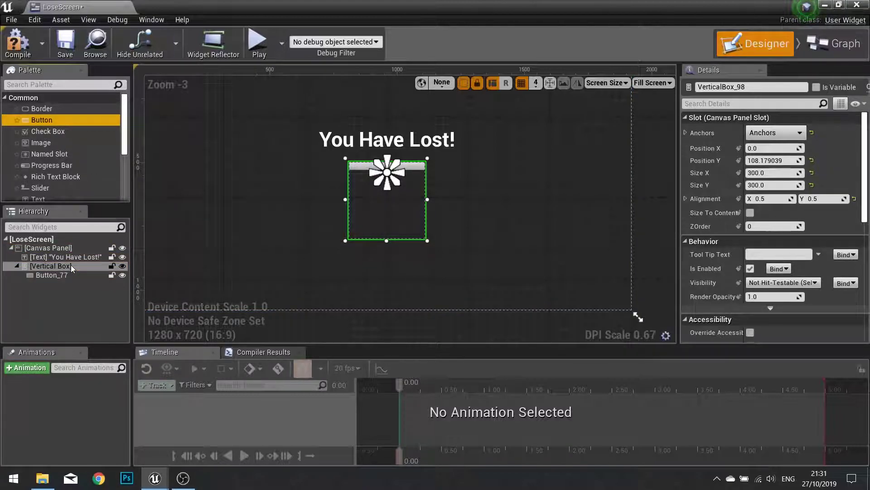
pyautogui.moveTo(41, 117); pyautogui.dragTo(73, 267)
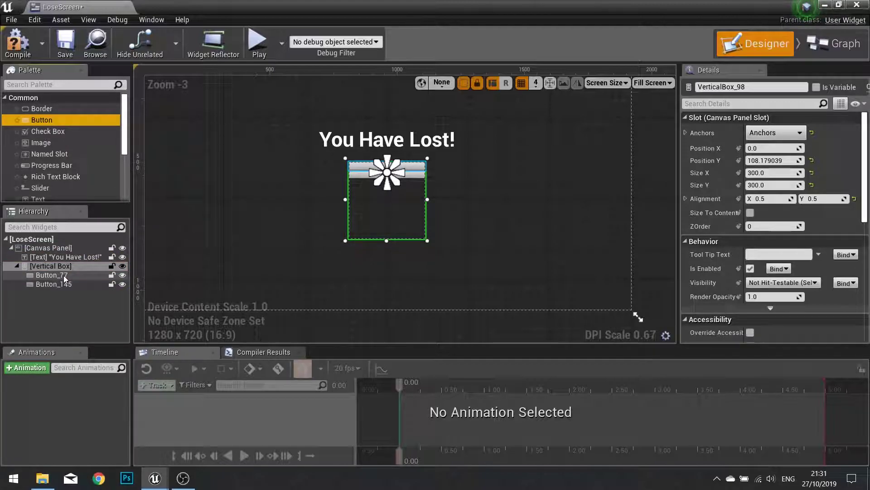
pyautogui.click(63, 275)
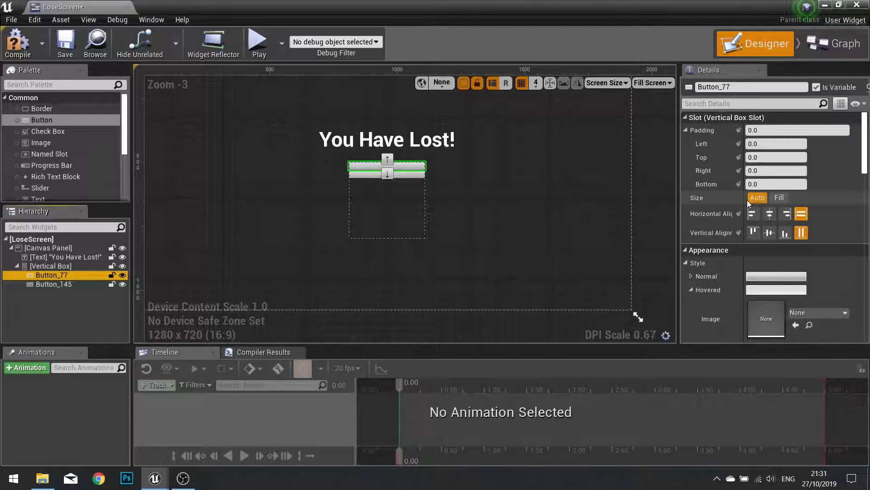
pyautogui.click(774, 200)
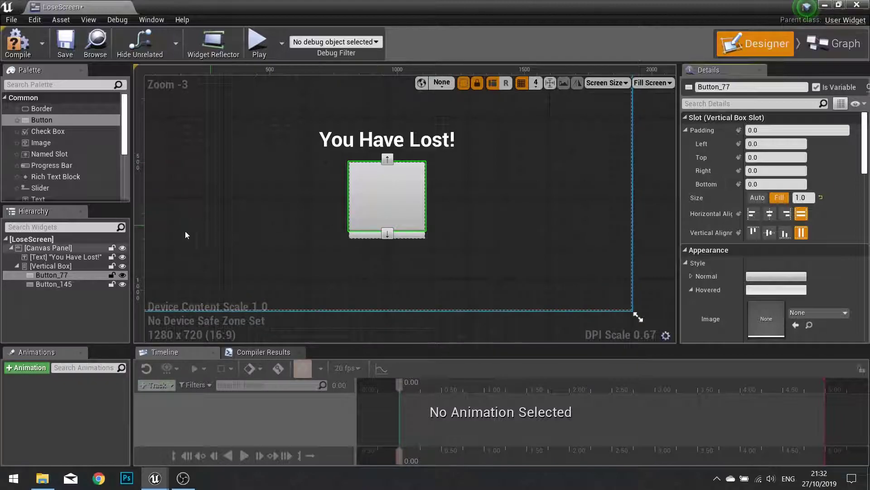
# Set Button_145's slot size to Fill with a top padding of 60
pyautogui.click(62, 284)
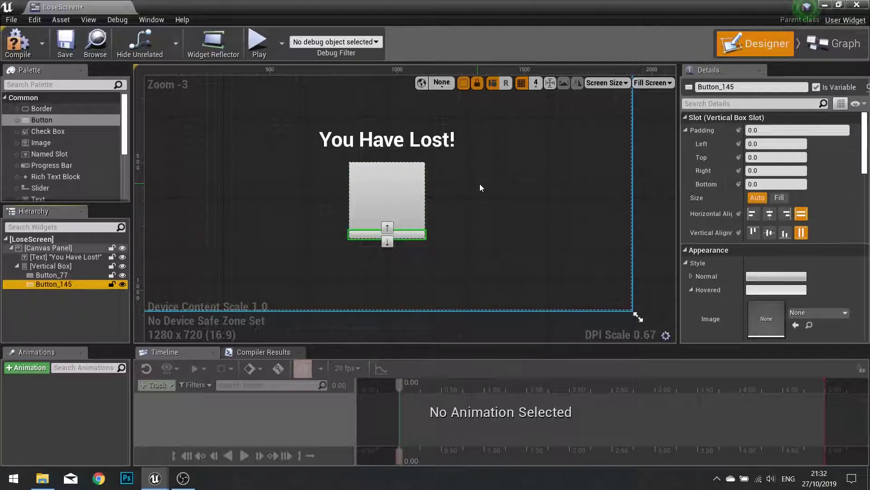
pyautogui.click(785, 202)
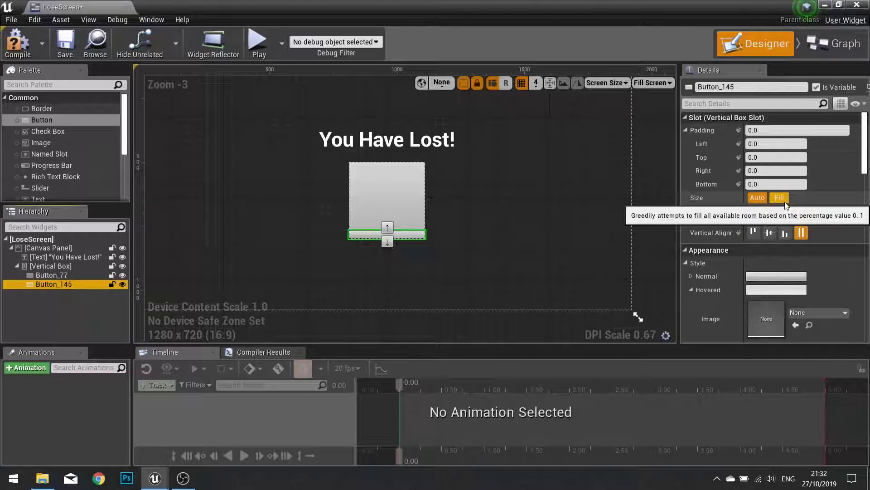
pyautogui.click(780, 198)
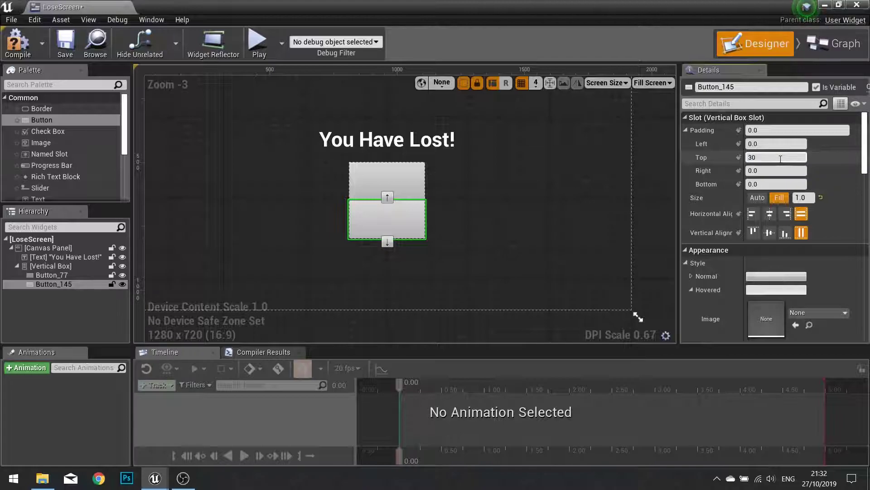
pyautogui.press('Return')
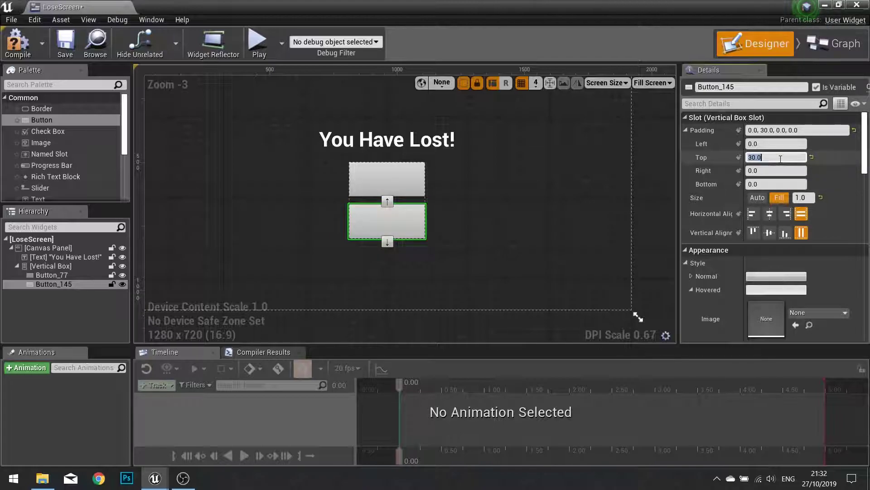
pyautogui.press('Return')
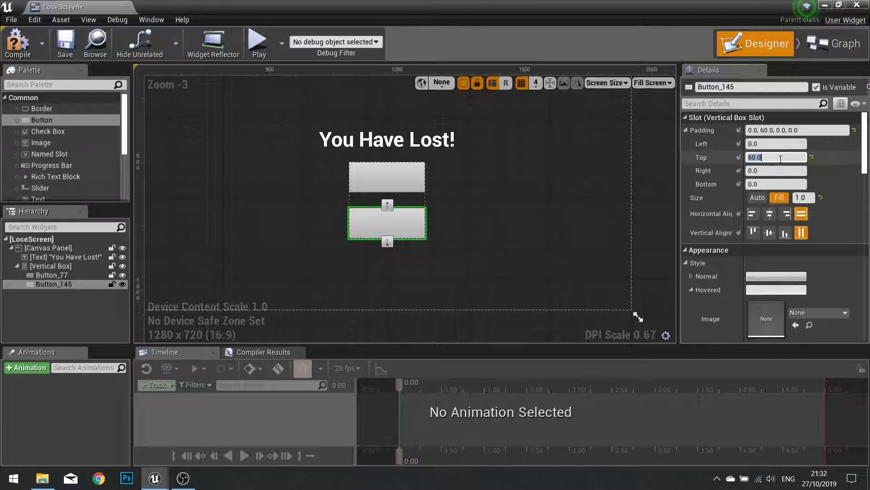
pyautogui.click(554, 190)
pyautogui.scroll(-2, 553, 191)
pyautogui.scroll(2, 554, 194)
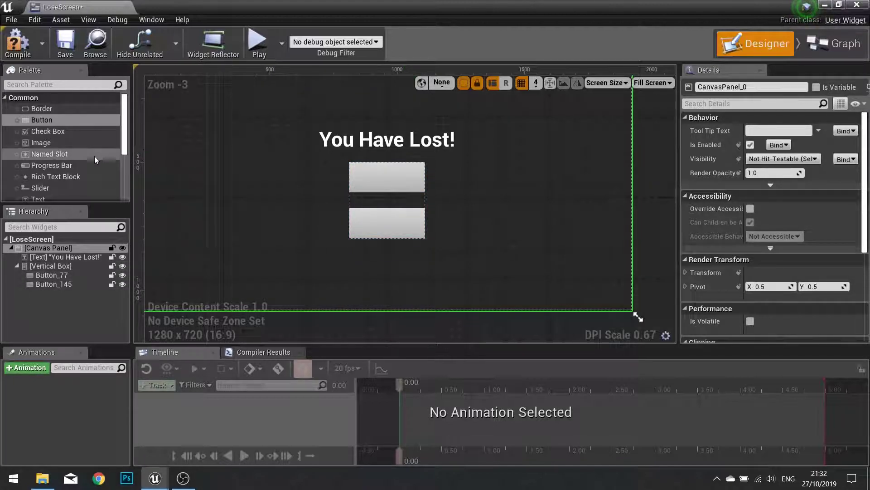
pyautogui.scroll(-1, 91, 161)
# Put text labels in both buttons, naming the first RetryButton with the label Retry
pyautogui.moveTo(45, 182); pyautogui.dragTo(56, 276)
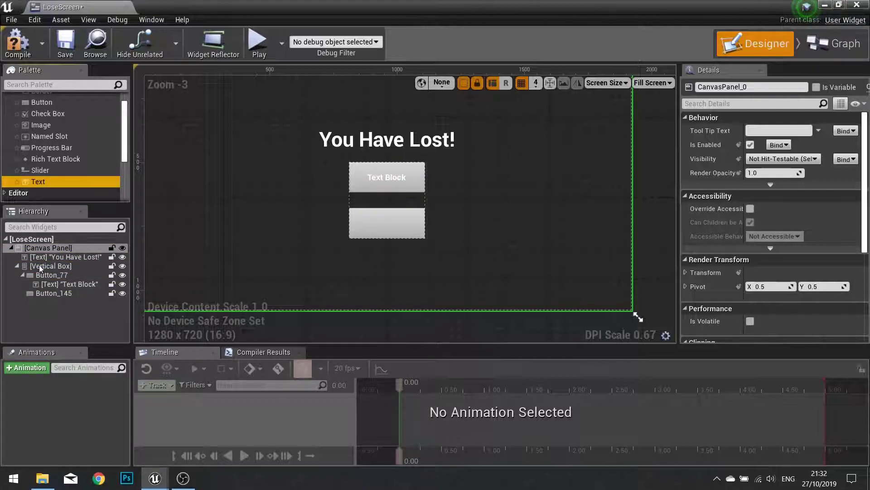
pyautogui.moveTo(38, 182); pyautogui.dragTo(60, 295)
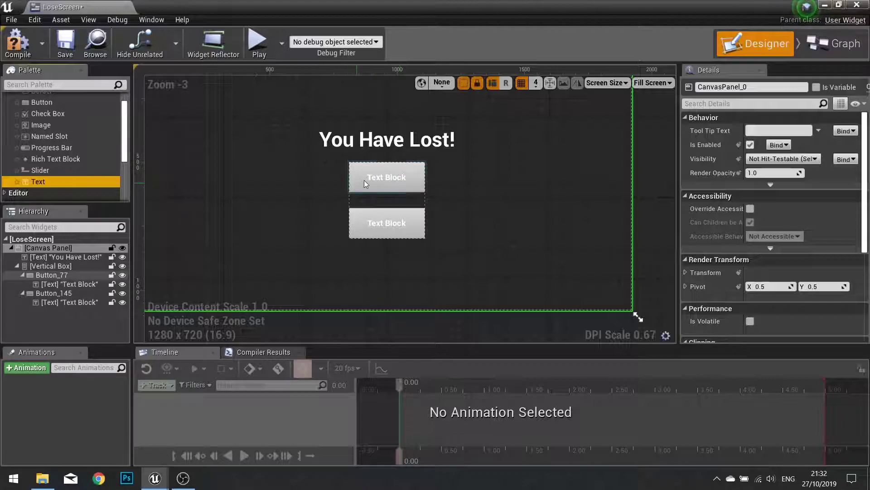
pyautogui.click(88, 274)
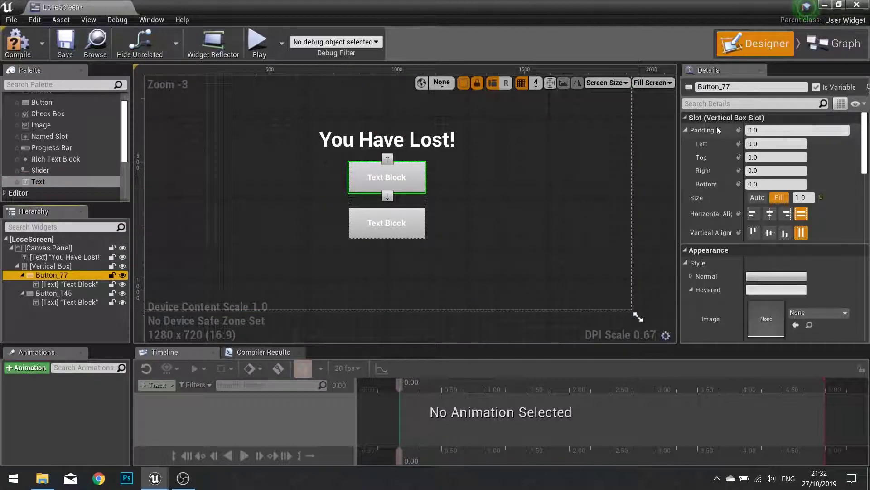
pyautogui.click(734, 87)
pyautogui.write('RetryButton')
pyautogui.press('Return')
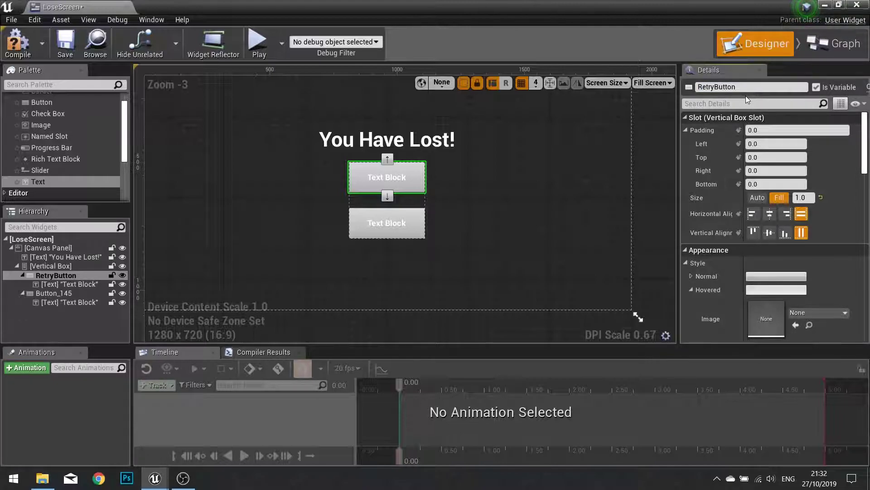
pyautogui.click(387, 177)
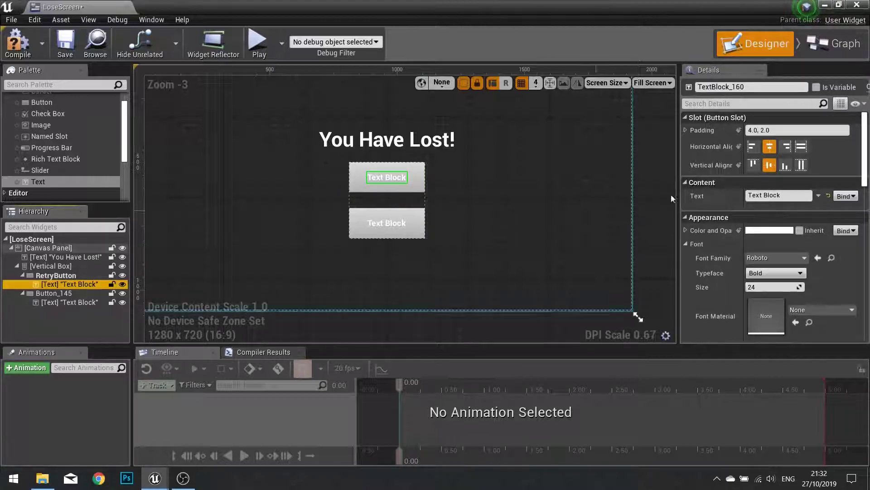
pyautogui.click(790, 200)
pyautogui.write('Retry')
pyautogui.press('Return')
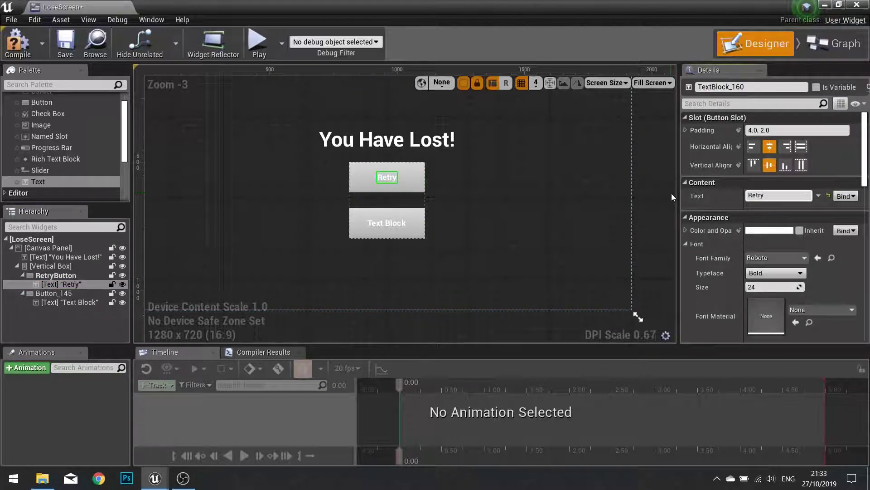
# Name the second button QuitButton and label it Quit Game
pyautogui.click(59, 294)
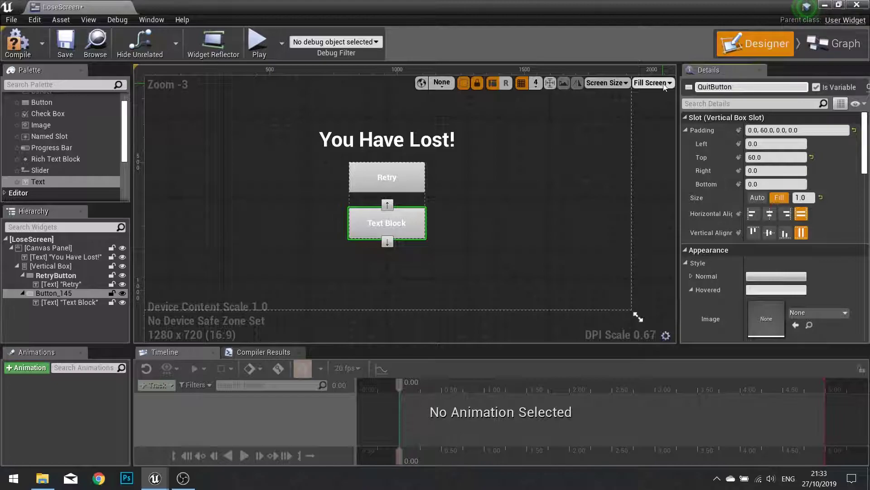
pyautogui.press('Return')
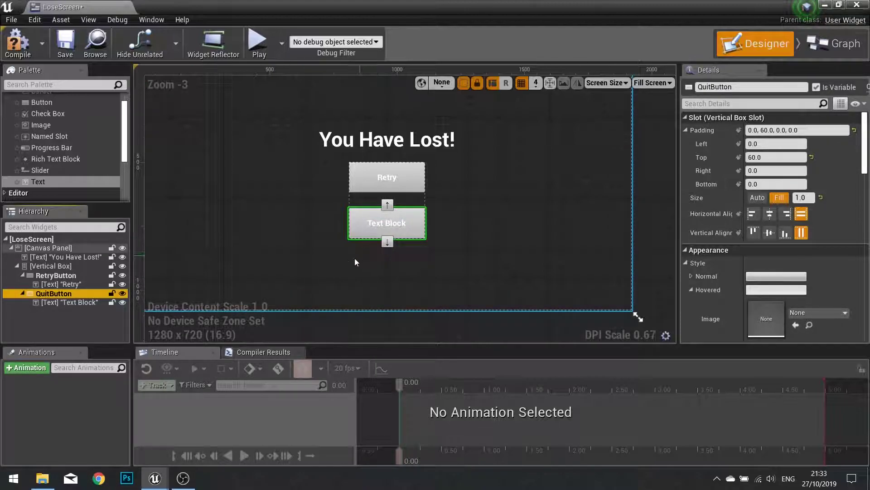
pyautogui.click(387, 223)
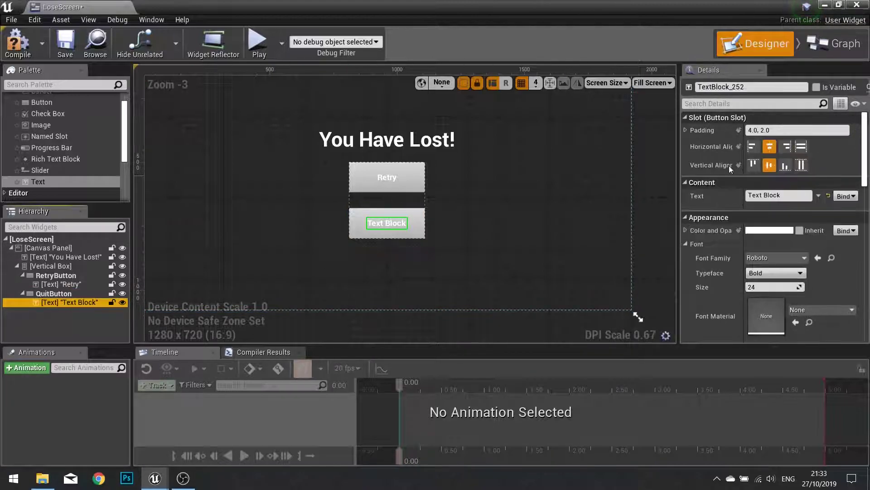
pyautogui.click(789, 196)
pyautogui.write('?')
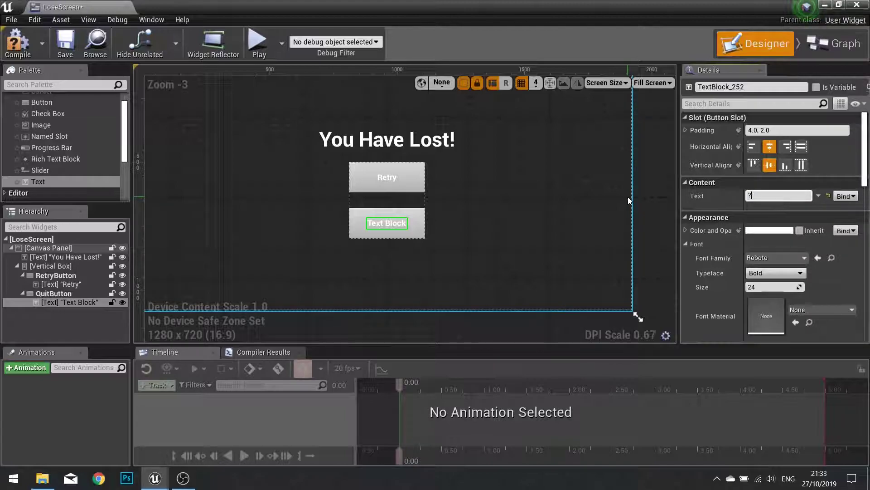
pyautogui.write('uit Game')
pyautogui.click(627, 197)
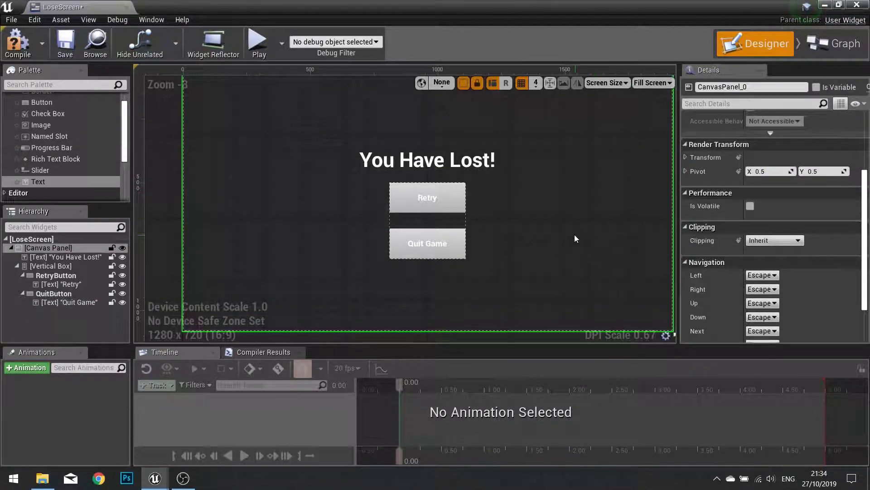
pyautogui.click(87, 276)
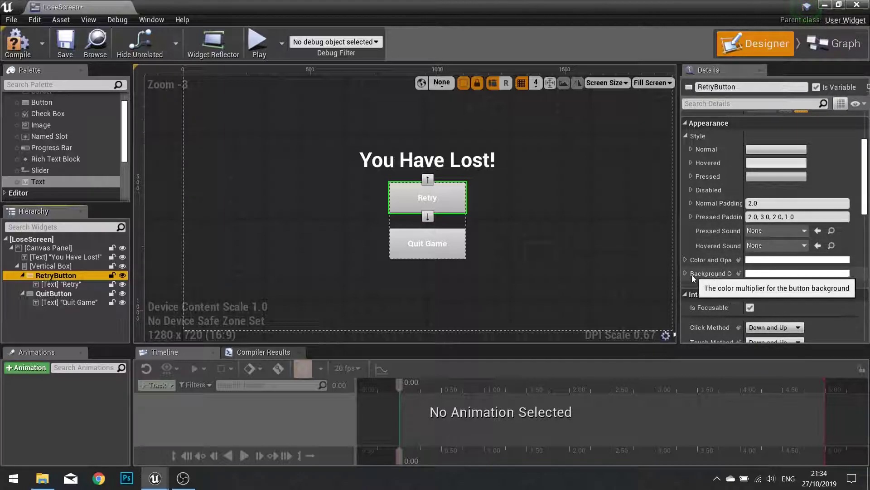
# Give RetryButton a dark grey background with alpha 0.8 and save it as a swatch
pyautogui.click(767, 273)
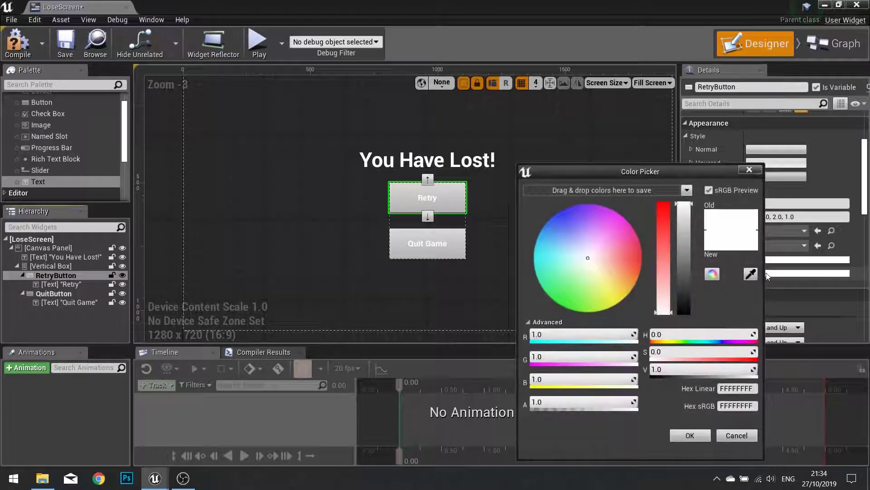
pyautogui.moveTo(689, 213); pyautogui.dragTo(679, 299)
pyautogui.click(607, 395)
pyautogui.write('0.8')
pyautogui.press('Return')
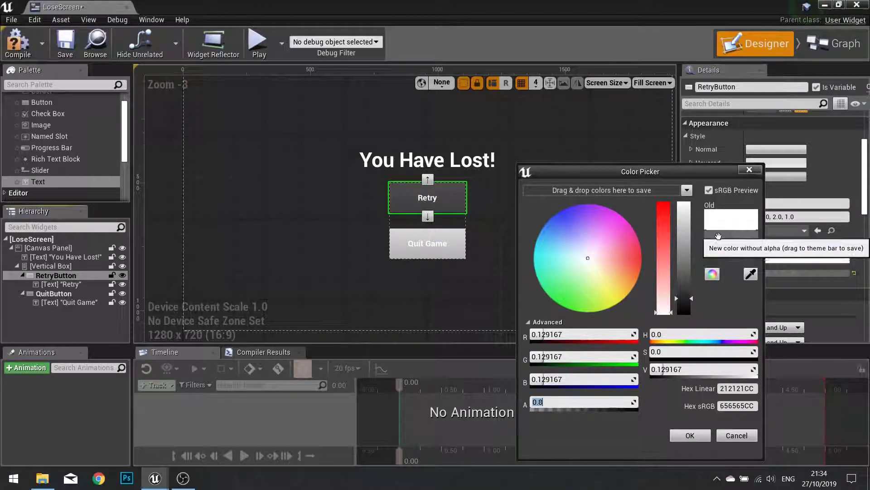
pyautogui.moveTo(706, 243); pyautogui.dragTo(608, 194)
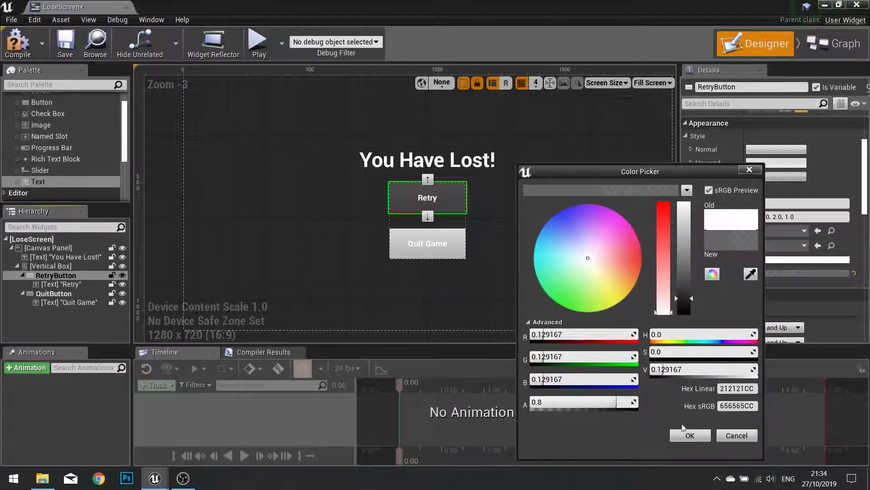
pyautogui.click(685, 436)
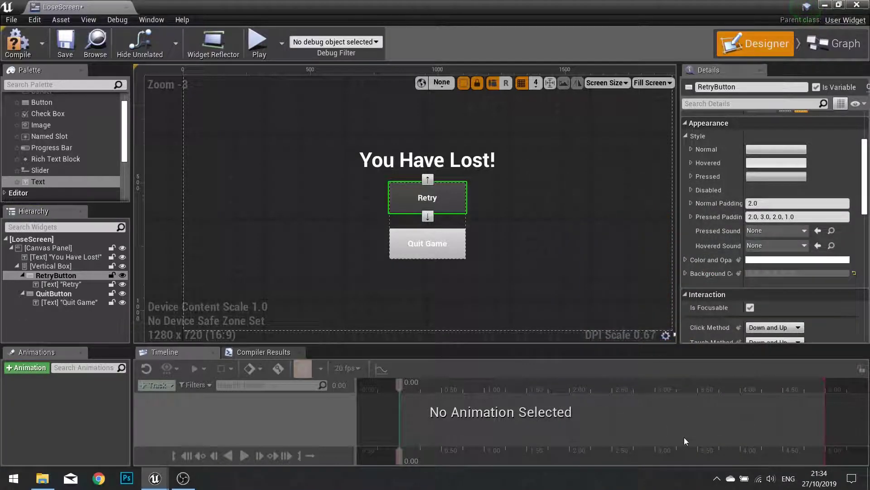
# Apply the saved dark grey swatch to QuitButton's background
pyautogui.click(63, 294)
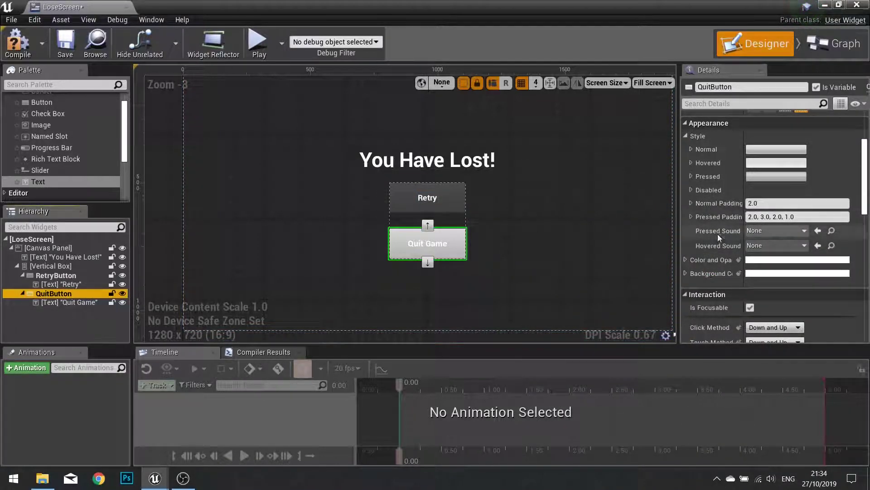
pyautogui.click(775, 273)
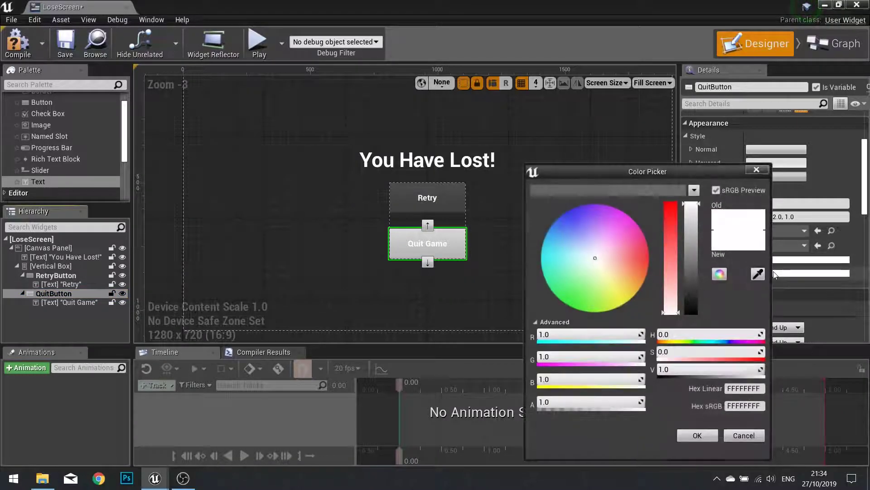
pyautogui.click(582, 191)
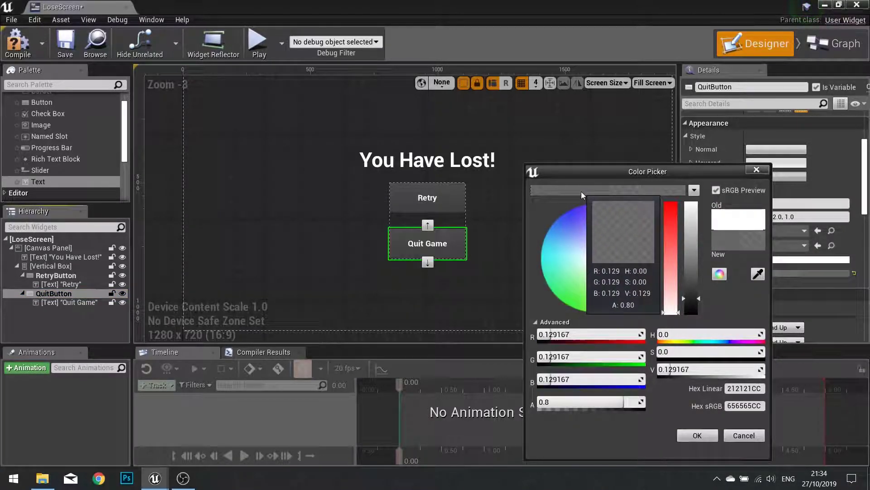
pyautogui.click(698, 436)
pyautogui.click(583, 301)
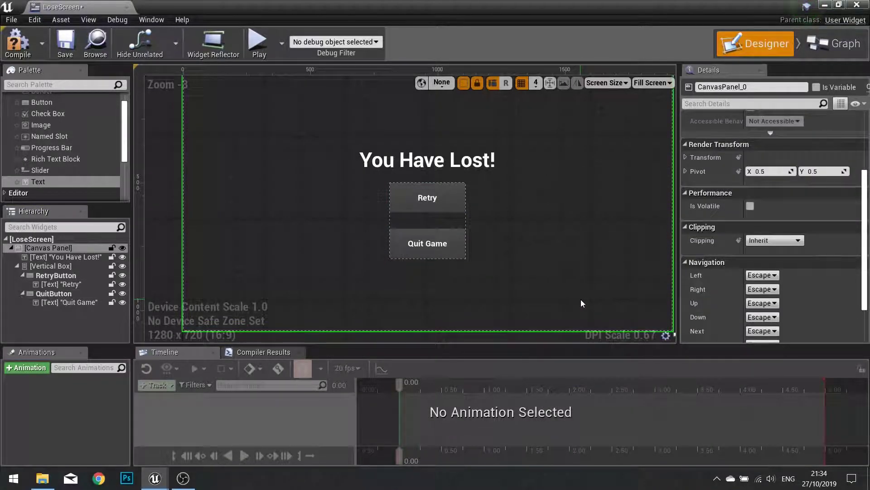
pyautogui.scroll(-1, 585, 295)
# Add an On Clicked event for RetryButton in the graph
pyautogui.moveTo(496, 266); pyautogui.dragTo(518, 256, button='right')
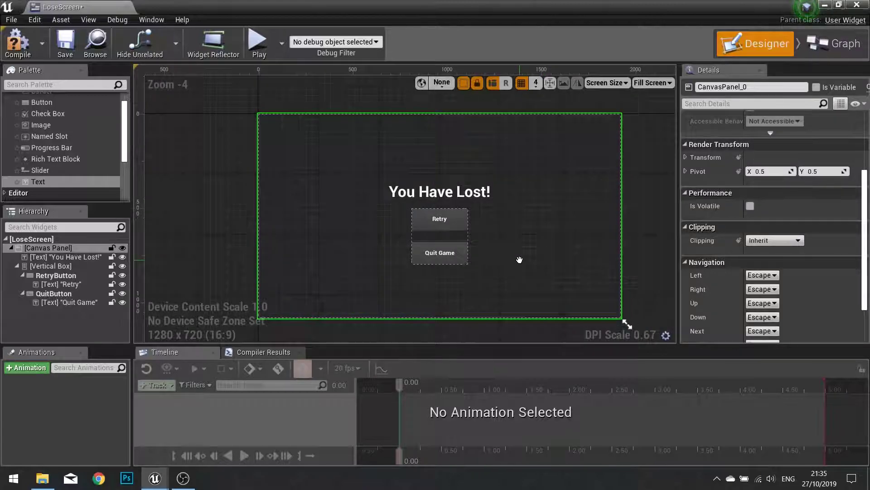
pyautogui.click(449, 226)
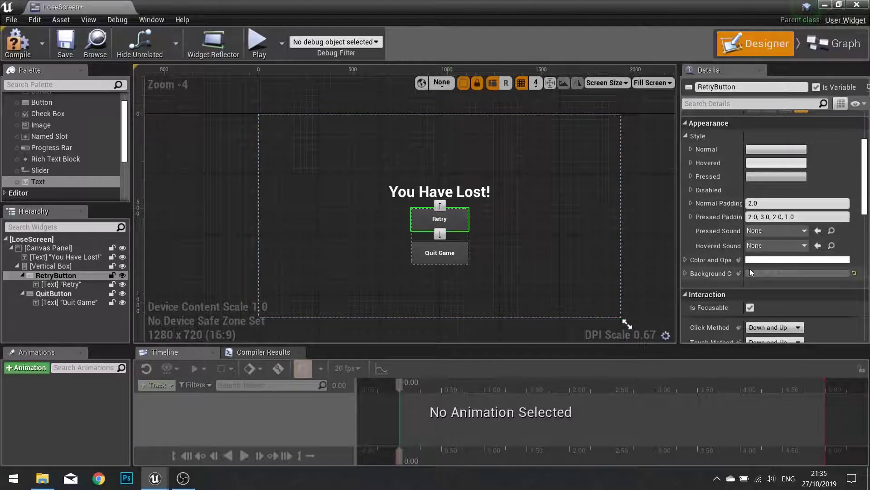
pyautogui.scroll(-15, 750, 269)
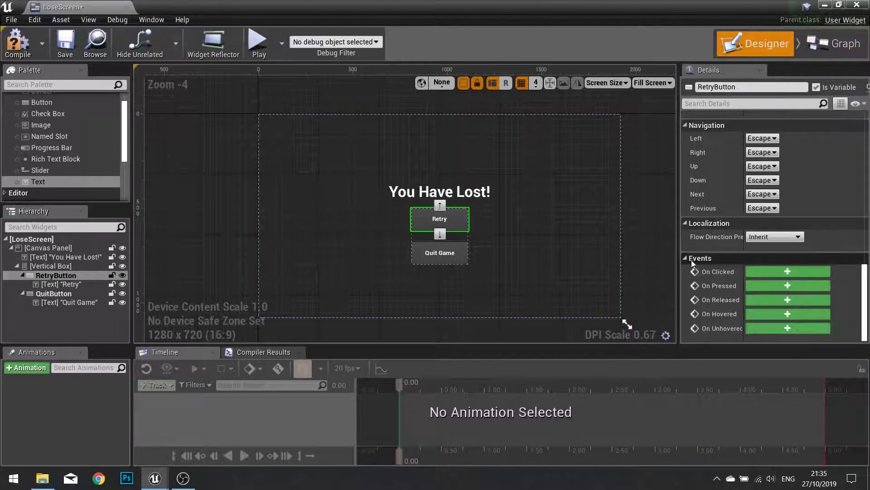
pyautogui.click(793, 275)
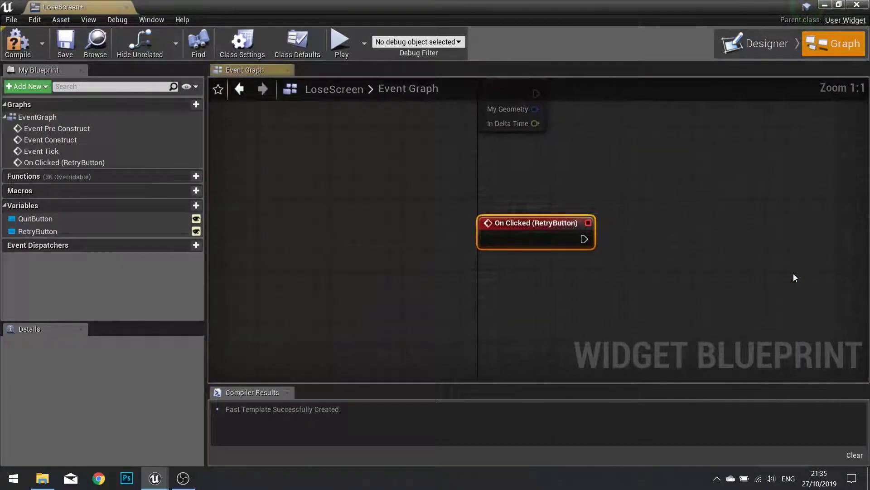
pyautogui.moveTo(590, 246); pyautogui.dragTo(475, 231, button='right')
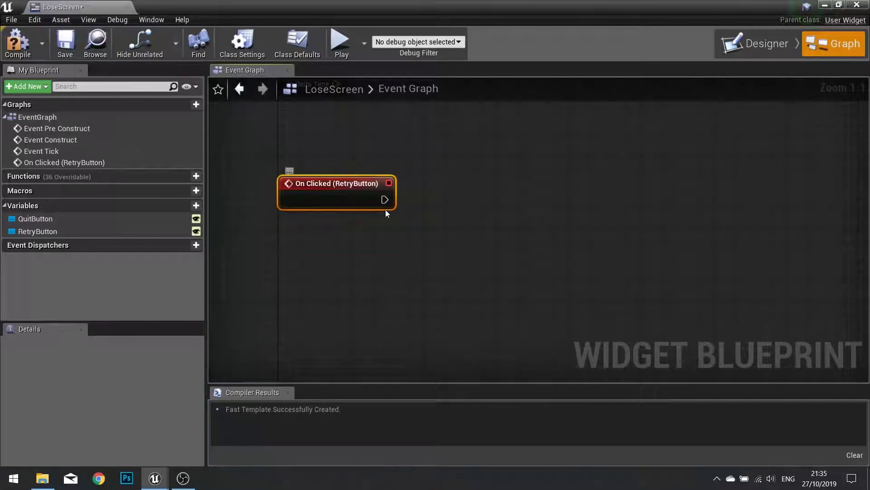
# Wire the click event to Open Level 'Maze1', compile, and return to Designer
pyautogui.moveTo(383, 199); pyautogui.dragTo(476, 200)
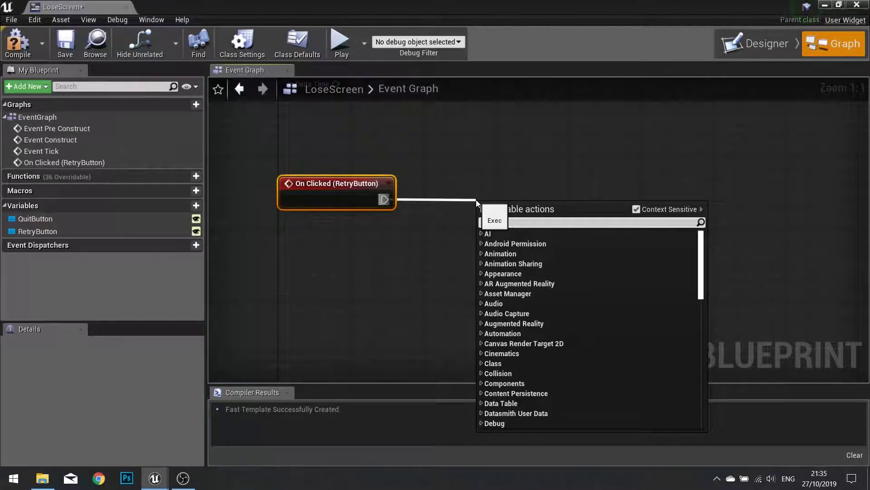
pyautogui.write('open level')
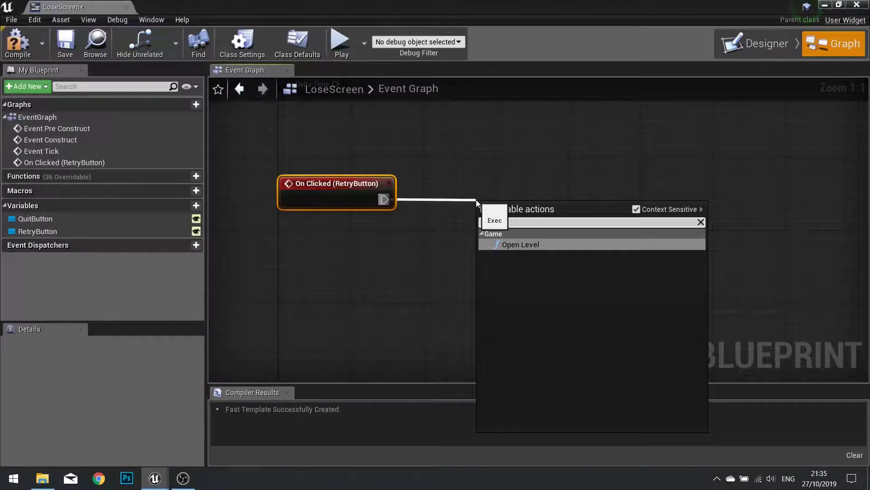
pyautogui.press('Return')
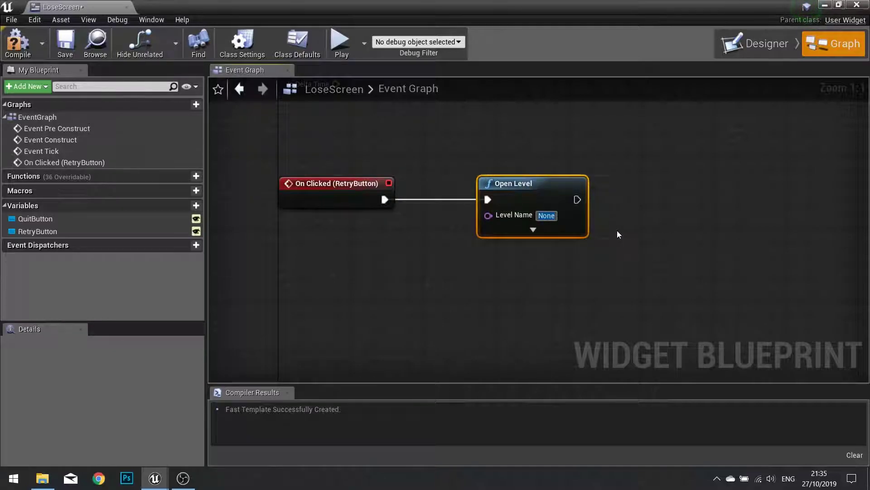
pyautogui.write('Maze1')
pyautogui.press('Return')
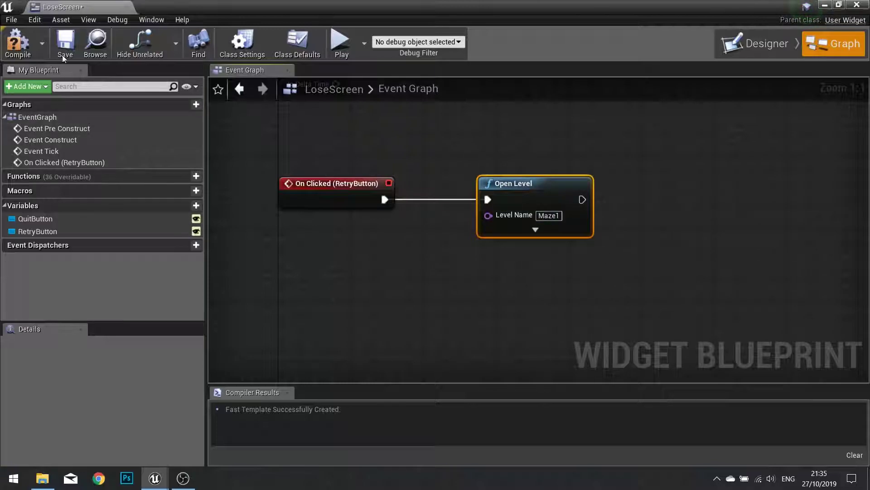
pyautogui.click(18, 46)
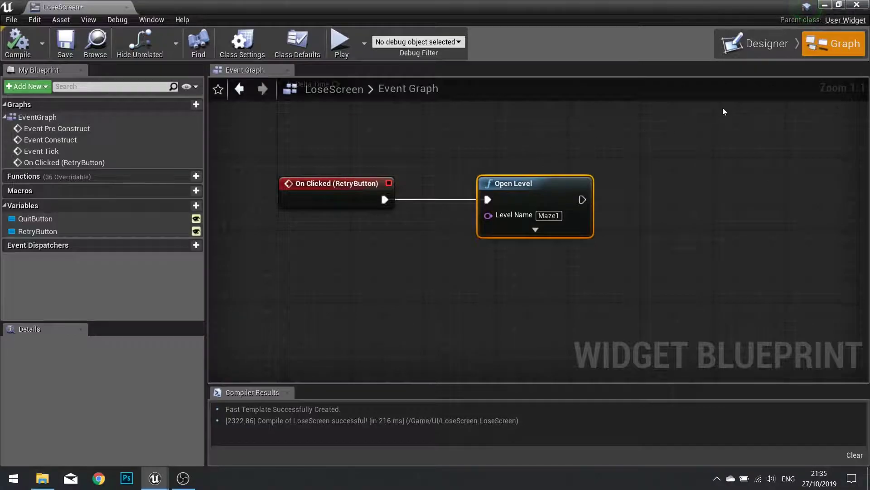
pyautogui.click(755, 44)
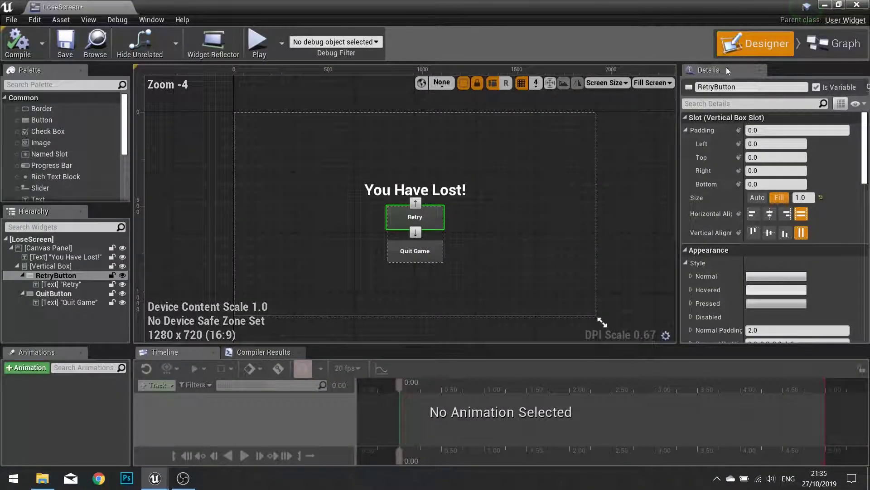
# Select the QuitButton, scroll its Details down to Events, and return to the LoseScreen graph
pyautogui.click(66, 295)
pyautogui.scroll(-10, 782, 261)
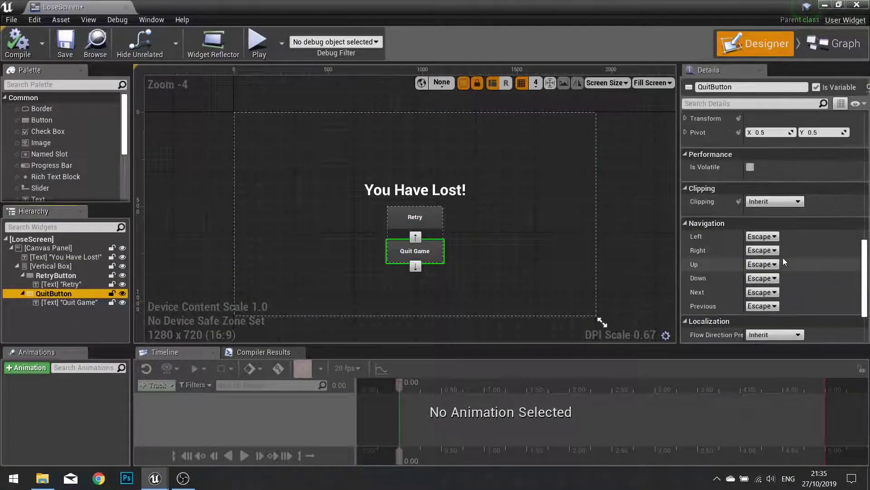
pyautogui.scroll(-4, 783, 257)
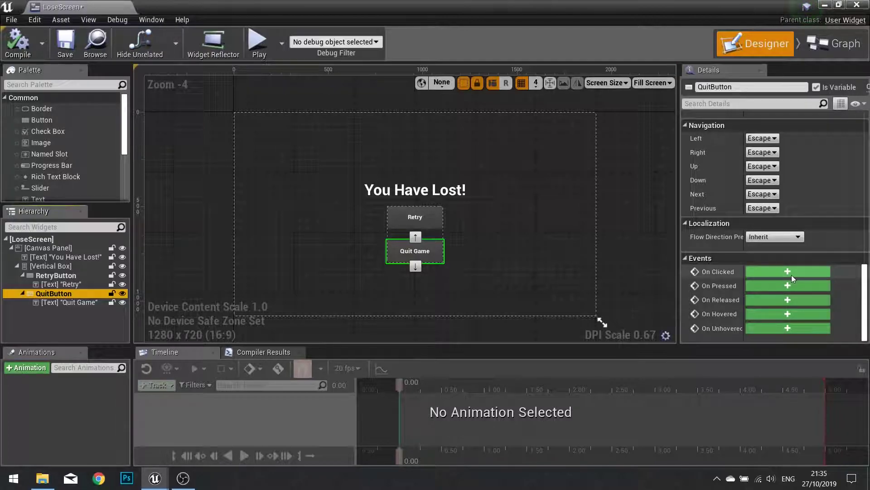
pyautogui.click(859, 43)
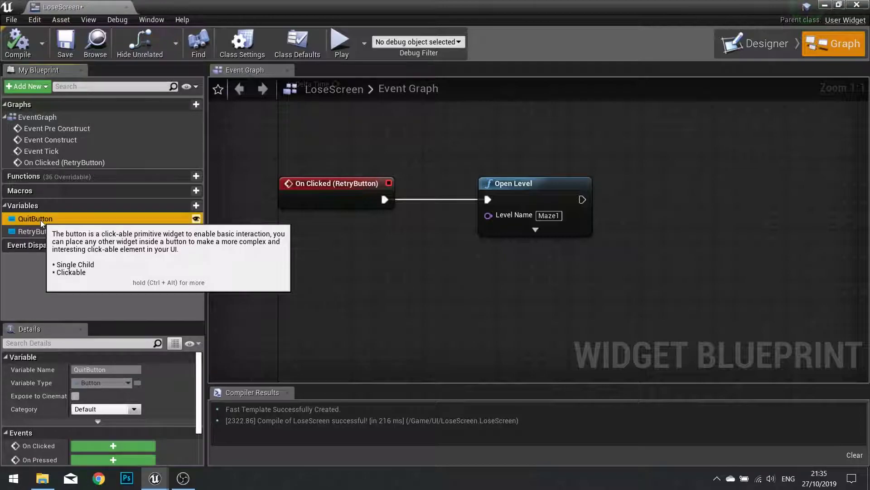
# Add an On Clicked event for QuitButton and wire it to a Quit Game node
pyautogui.scroll(-2, 77, 411)
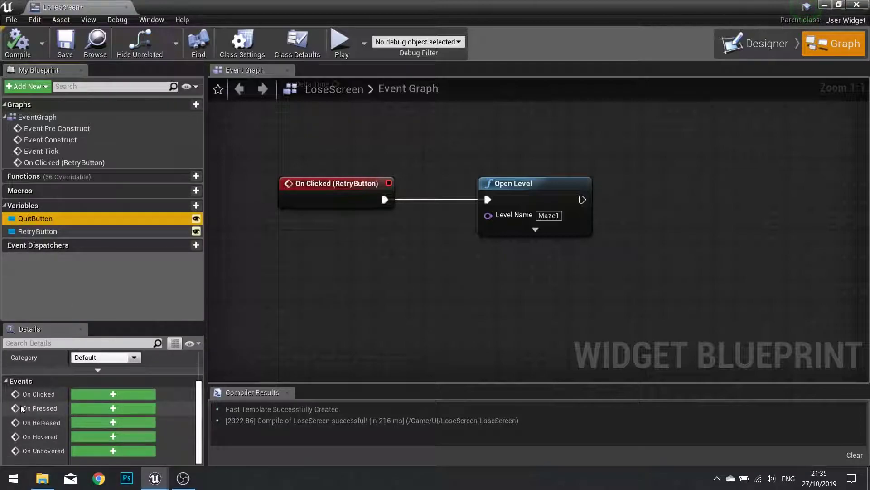
pyautogui.click(122, 393)
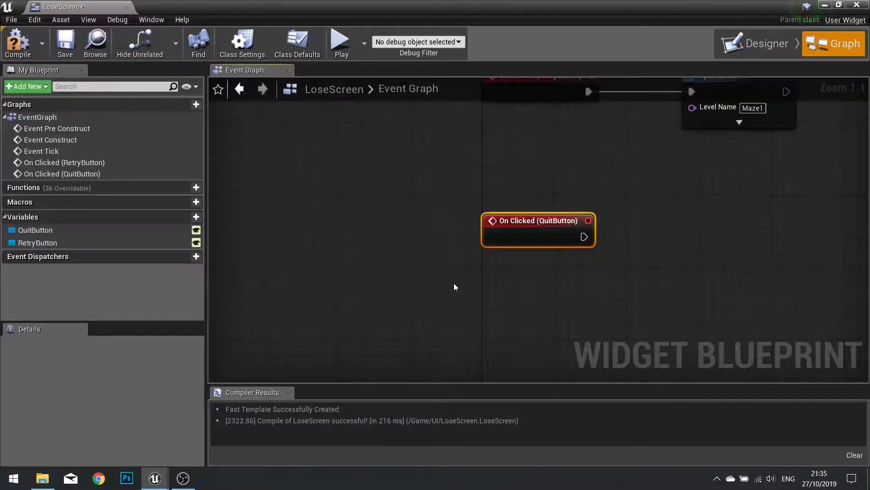
pyautogui.moveTo(635, 271); pyautogui.dragTo(380, 278, button='right')
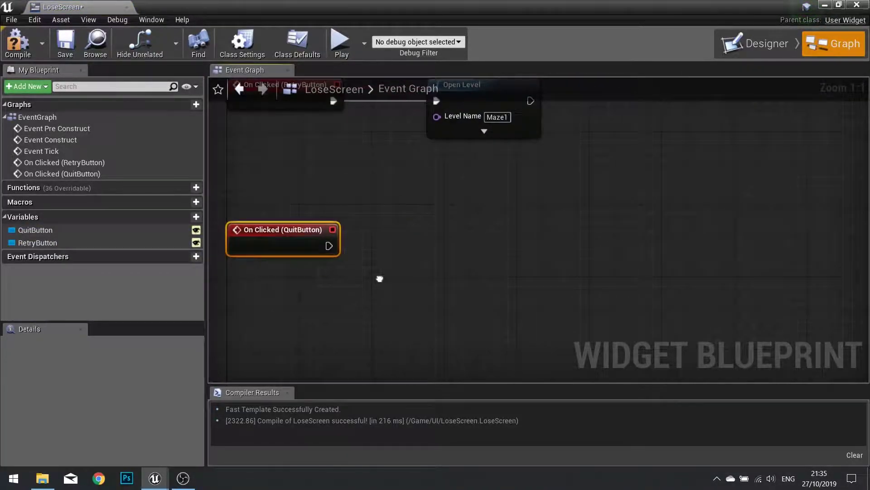
pyautogui.moveTo(329, 245); pyautogui.dragTo(412, 251)
pyautogui.write('quit')
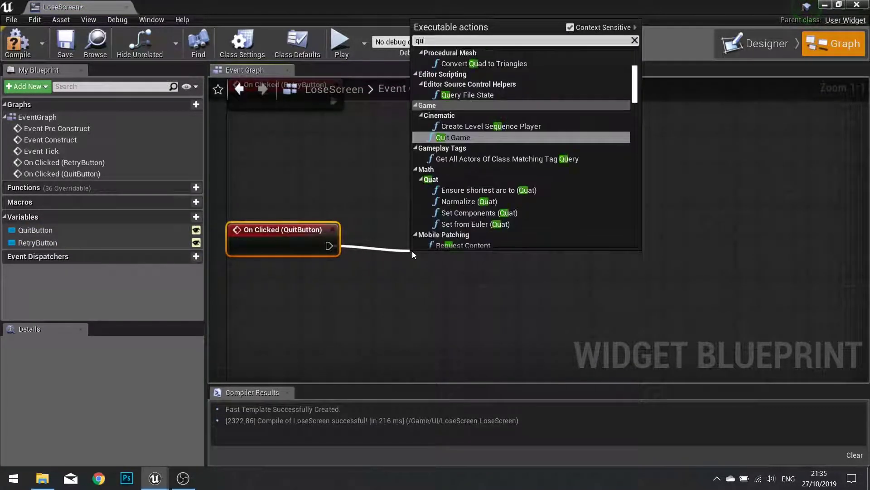
pyautogui.click(466, 63)
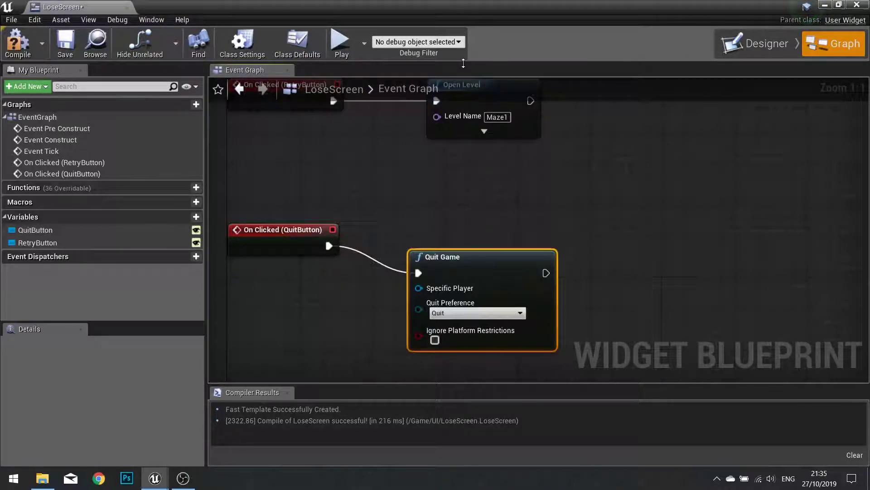
# Line up the Quit Game node, compile LoseScreen, and close its editor
pyautogui.moveTo(474, 272); pyautogui.dragTo(476, 245)
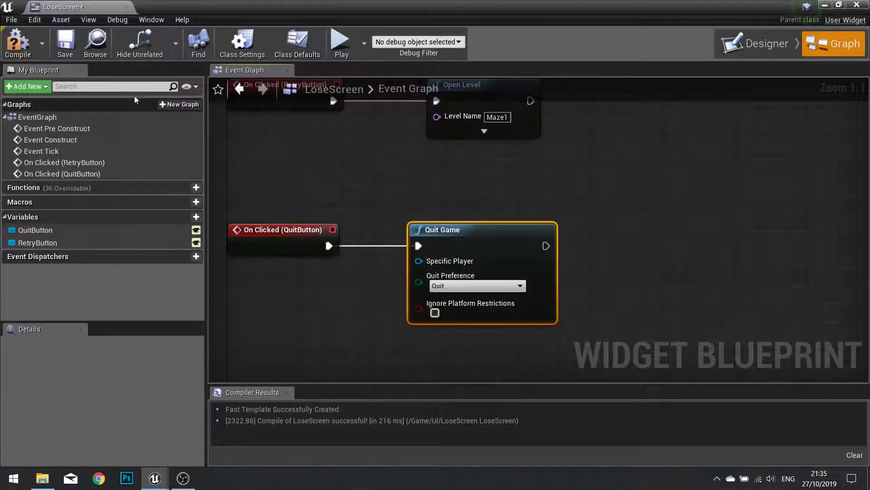
pyautogui.click(17, 42)
pyautogui.moveTo(374, 179); pyautogui.dragTo(377, 248, button='right')
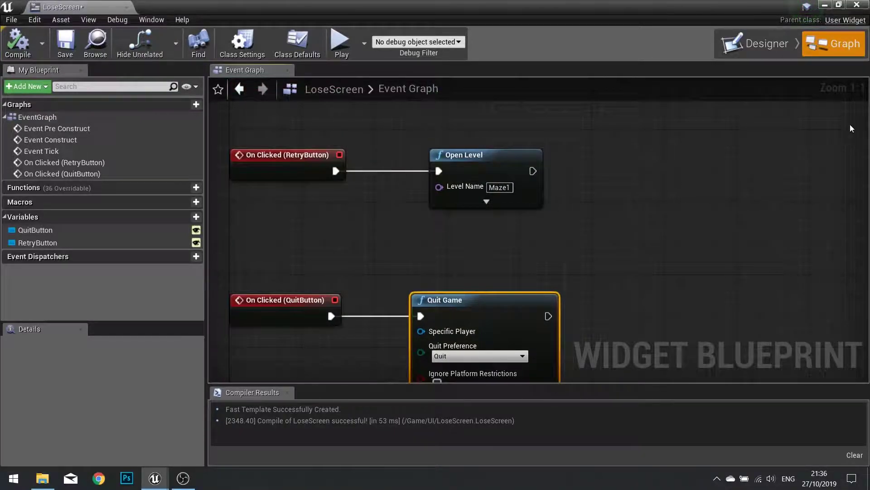
pyautogui.click(862, 5)
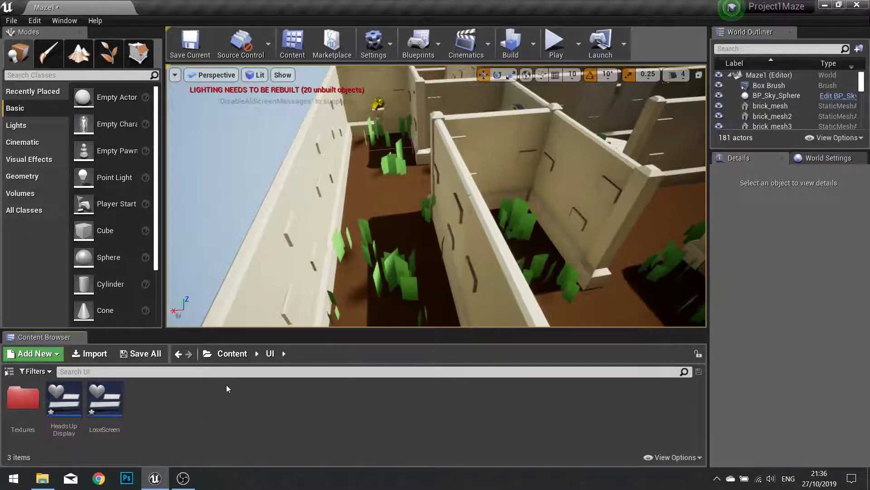
# Open the MazeGameMode blueprint from GameSettings and pan to the Remove from Parent node
pyautogui.click(229, 355)
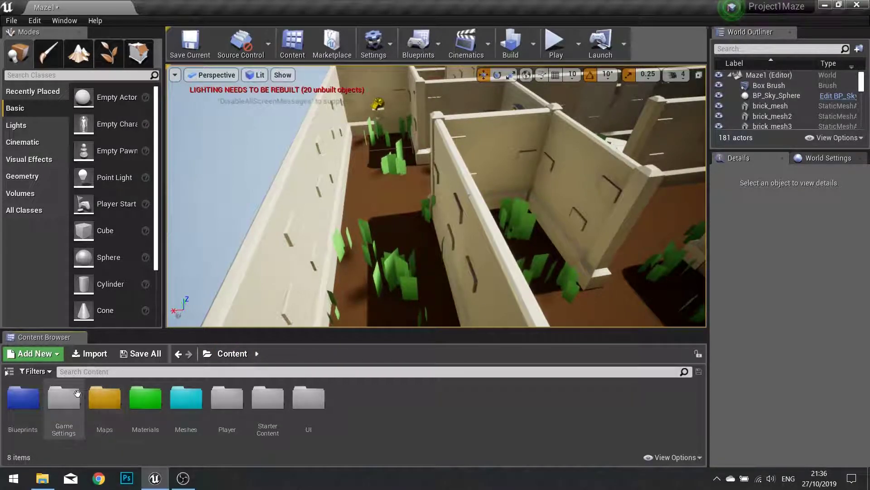
pyautogui.doubleClick(64, 399)
pyautogui.doubleClick(24, 397)
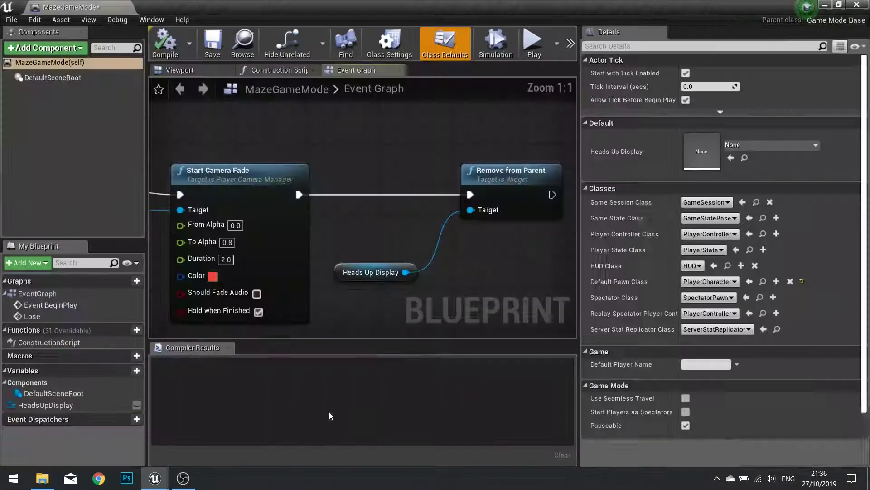
pyautogui.moveTo(417, 276); pyautogui.dragTo(281, 211, button='right')
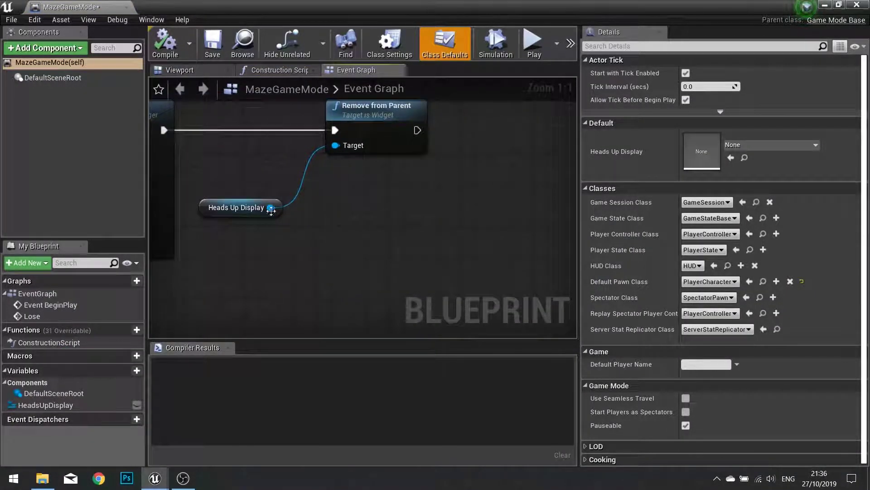
pyautogui.moveTo(432, 127); pyautogui.dragTo(354, 158, button='right')
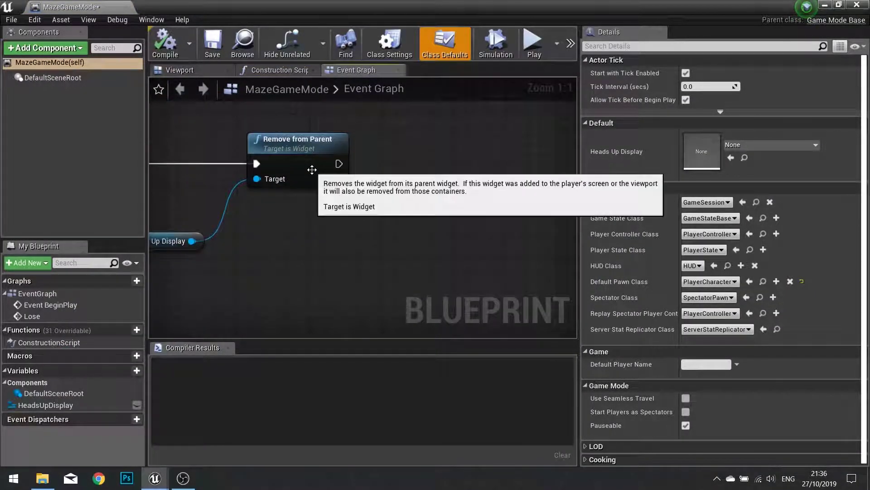
# Add a 2-second Delay node after Remove from Parent
pyautogui.moveTo(339, 164); pyautogui.dragTo(384, 169)
pyautogui.write('delay')
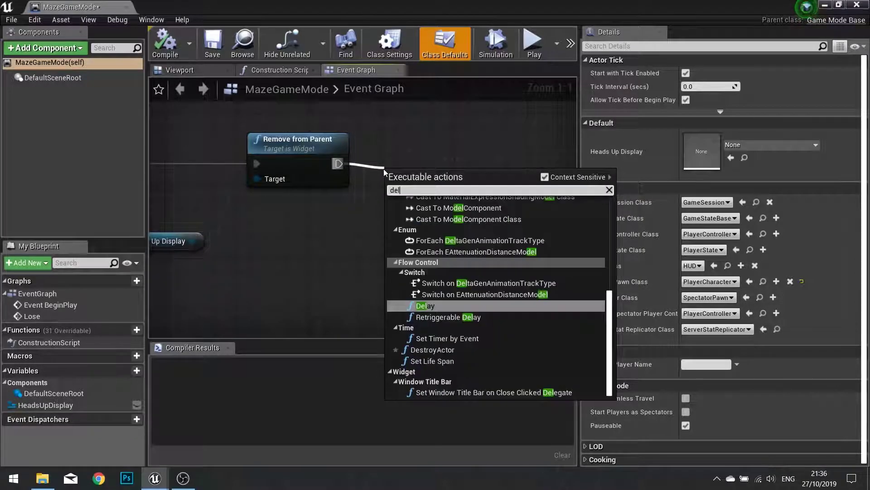
pyautogui.press('Return')
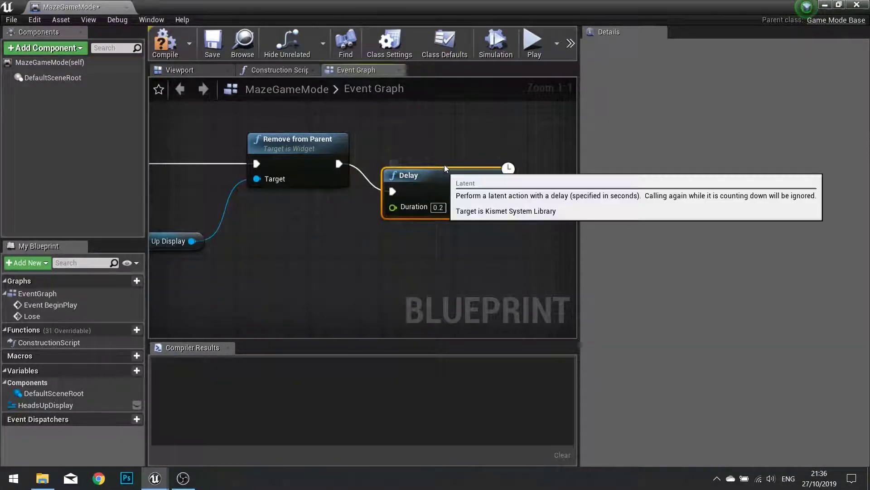
pyautogui.moveTo(444, 168); pyautogui.dragTo(446, 143)
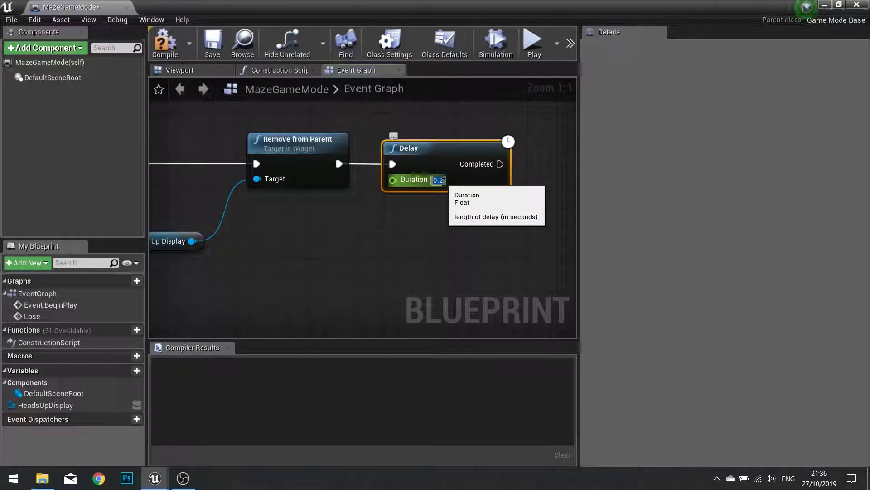
pyautogui.click(438, 180)
pyautogui.write('2')
pyautogui.press('Return')
# Look over the Start Camera Fade node and its settings
pyautogui.moveTo(263, 232); pyautogui.dragTo(453, 239, button='right')
pyautogui.scroll(-4, 455, 241)
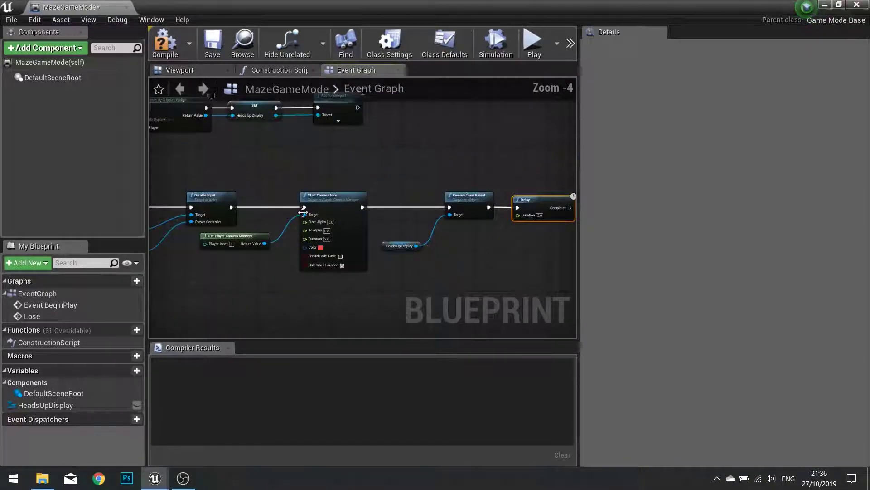
pyautogui.scroll(4, 422, 265)
pyautogui.moveTo(422, 267)
pyautogui.mouseDown(button='right')
pyautogui.moveTo(248, 265)
pyautogui.moveTo(422, 257)
pyautogui.mouseUp(button='right')
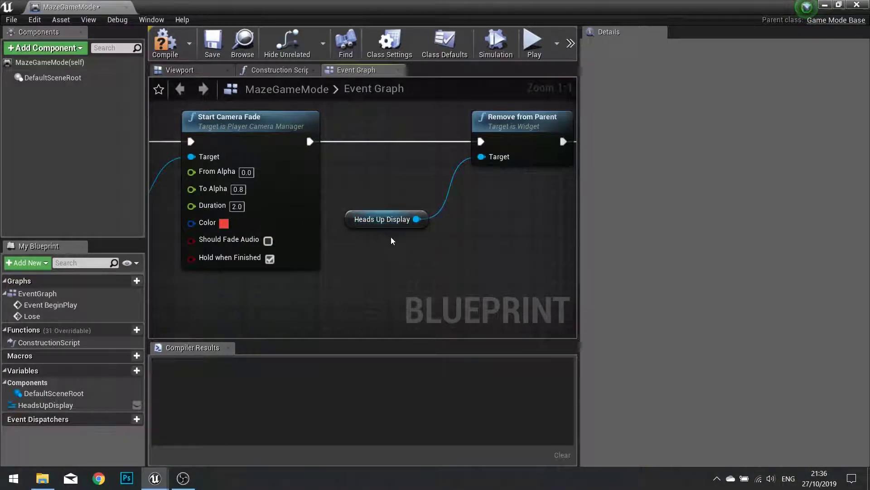
# From the Delay's Completed pin, search the actions for 'create widget'
pyautogui.moveTo(477, 245); pyautogui.dragTo(298, 105, button='right')
pyautogui.moveTo(351, 144); pyautogui.dragTo(257, 187, button='right')
pyautogui.moveTo(254, 183); pyautogui.dragTo(382, 187)
pyautogui.write('create')
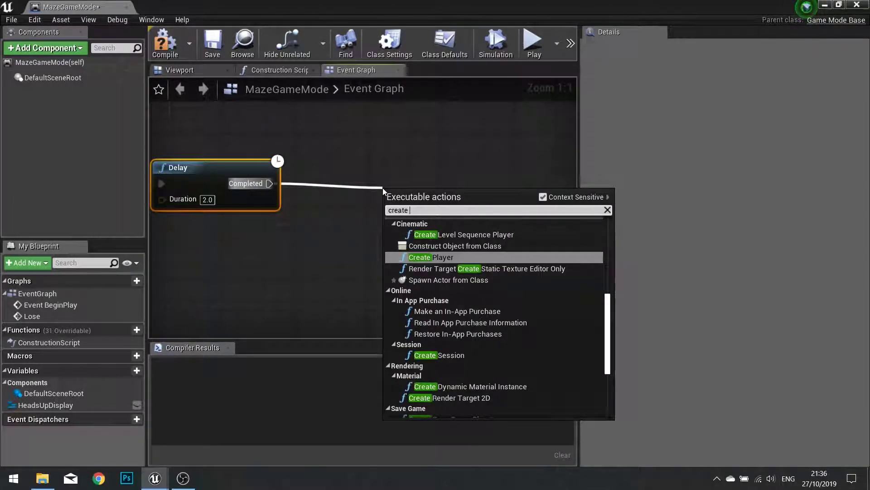
pyautogui.write(' widget')
# Create a LoseScreen widget after the Delay and add its Return Value to the viewport
pyautogui.press('Return')
pyautogui.moveTo(382, 187); pyautogui.dragTo(391, 161)
pyautogui.click(414, 207)
pyautogui.click(434, 268)
pyautogui.moveTo(501, 243); pyautogui.dragTo(369, 208, button='right')
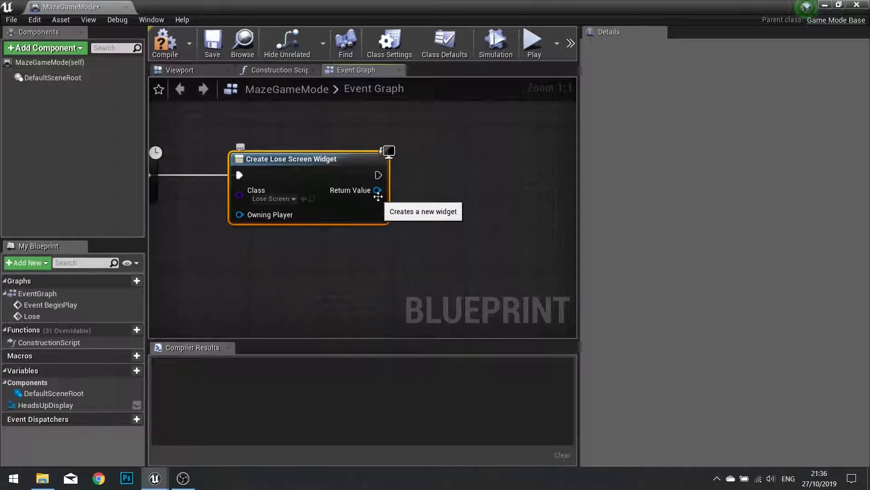
pyautogui.moveTo(377, 190); pyautogui.dragTo(429, 192)
pyautogui.write('add to')
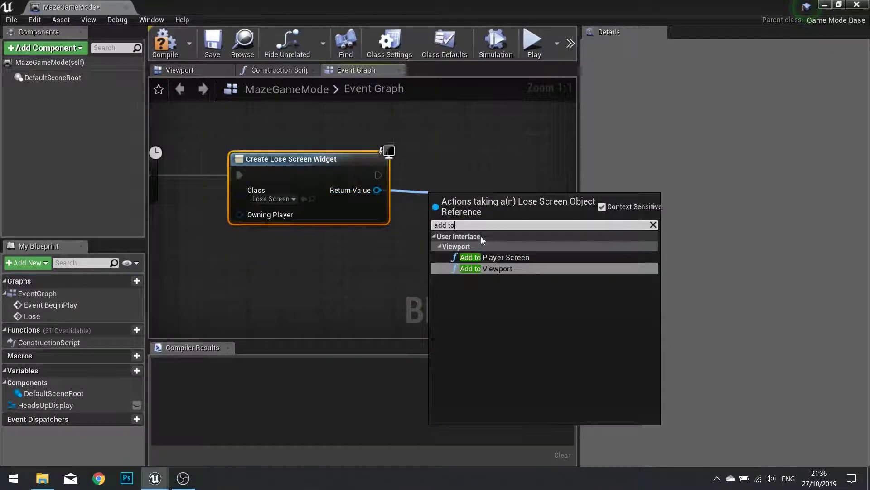
pyautogui.click(487, 268)
# Compile and close MazeGameMode, then start playing Maze1
pyautogui.click(170, 50)
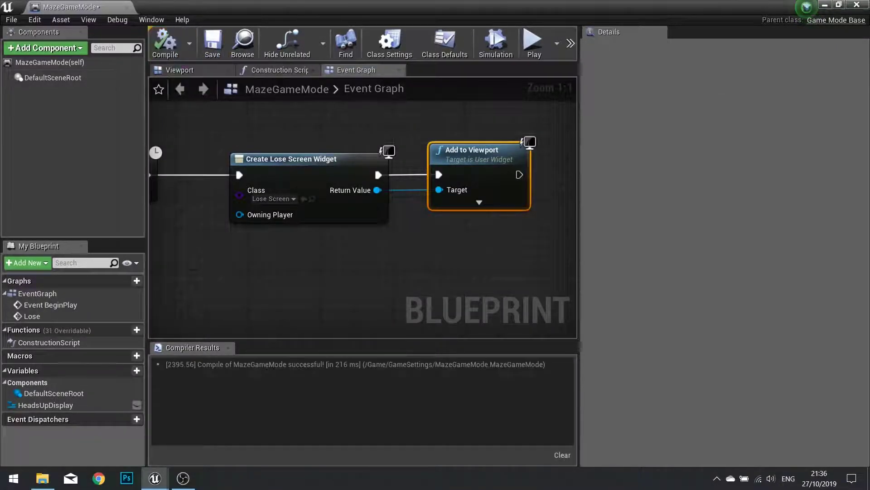
pyautogui.click(856, 4)
pyautogui.hotkey('alt', 'p')
# Walk into the cacti until You Have Lost! appears, then stop play and reopen MazeGameMode
pyautogui.press('w')
pyautogui.press('w')
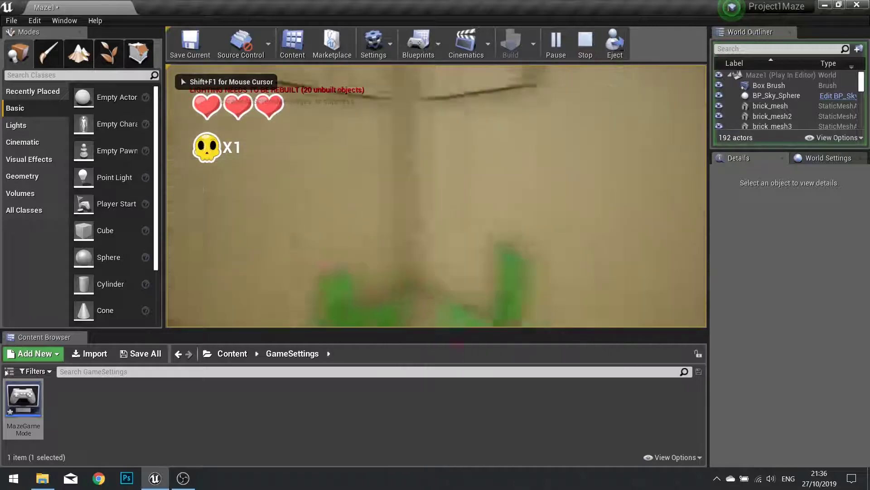
pyautogui.press('w')
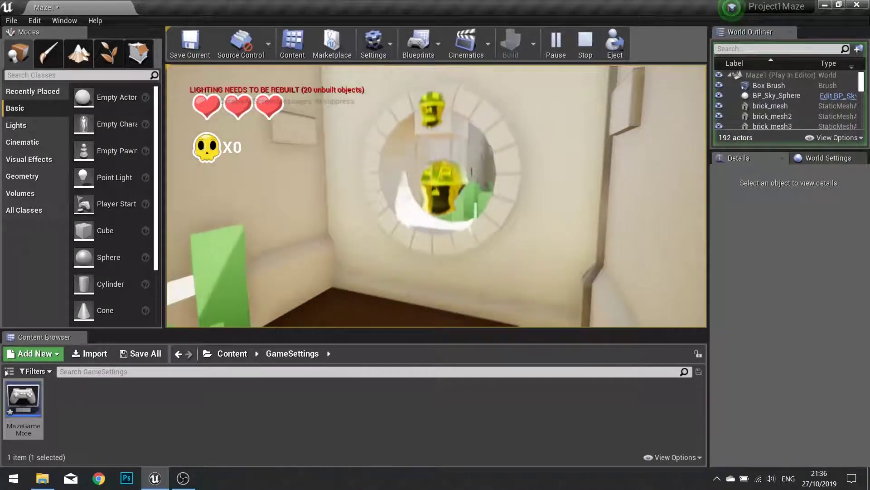
pyautogui.press('s')
pyautogui.press('s')
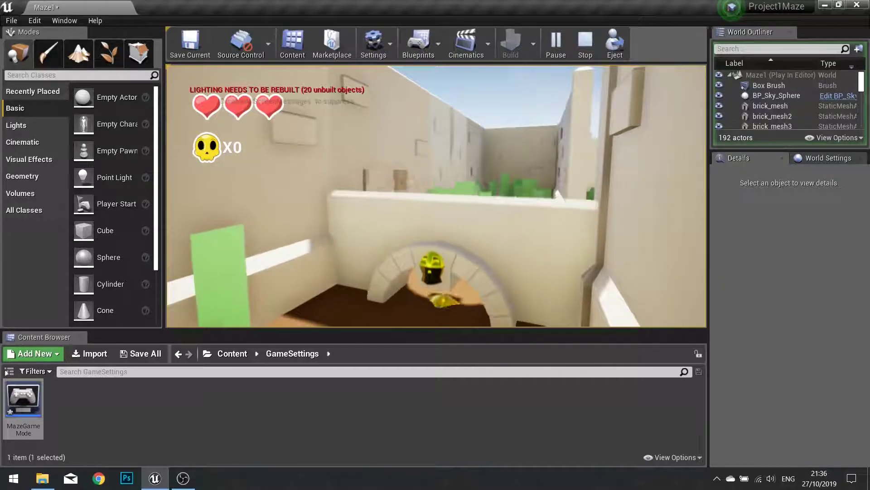
pyautogui.press('s')
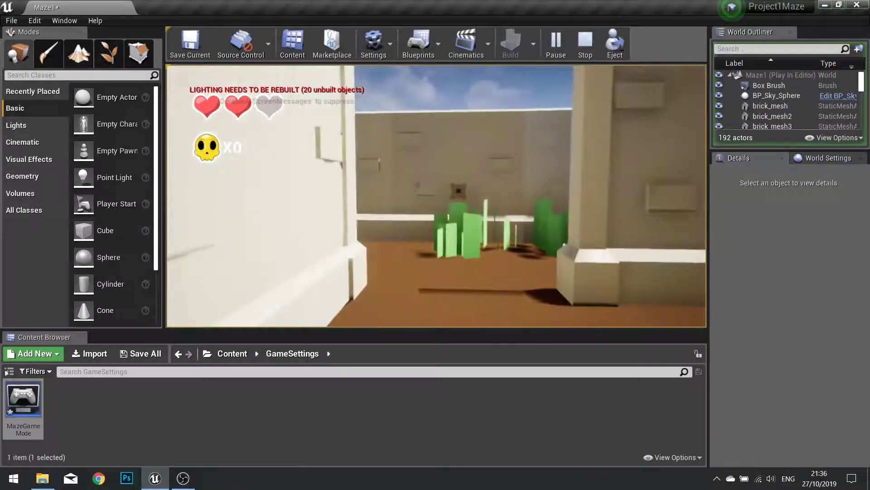
pyautogui.press('s')
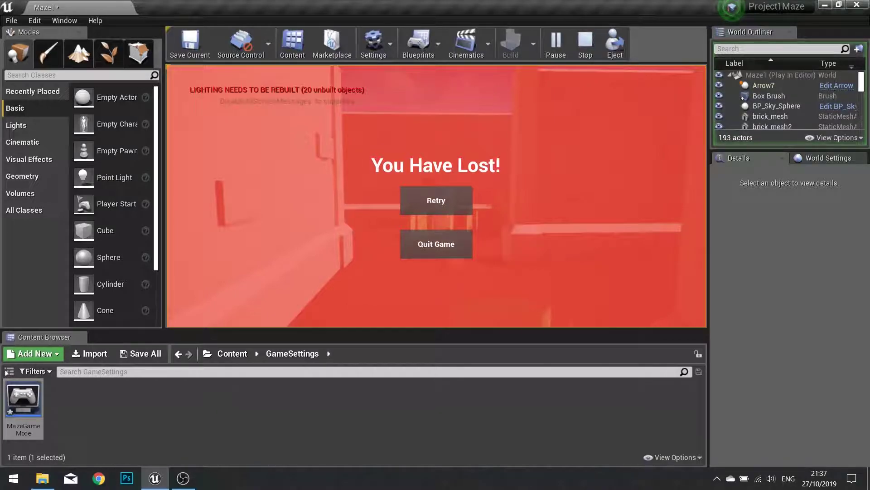
pyautogui.press('Escape')
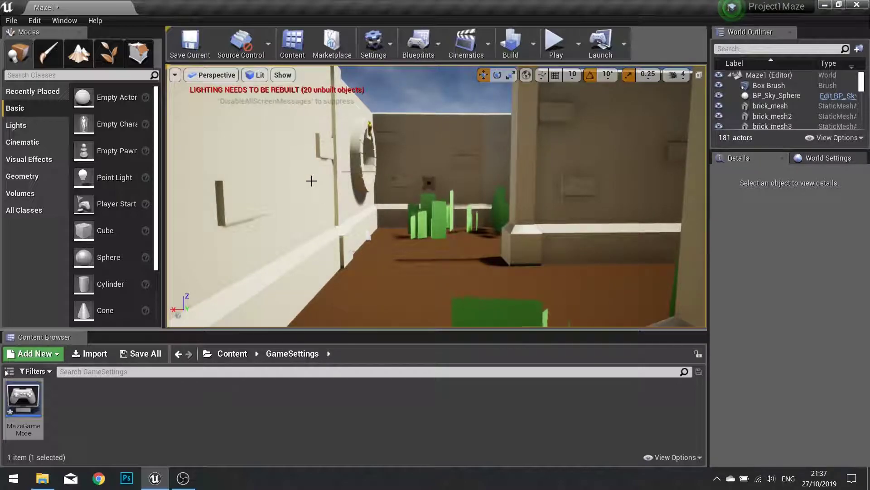
pyautogui.doubleClick(23, 399)
# Place a Get Player Controller node beside Add to Viewport
pyautogui.scroll(-2, 363, 249)
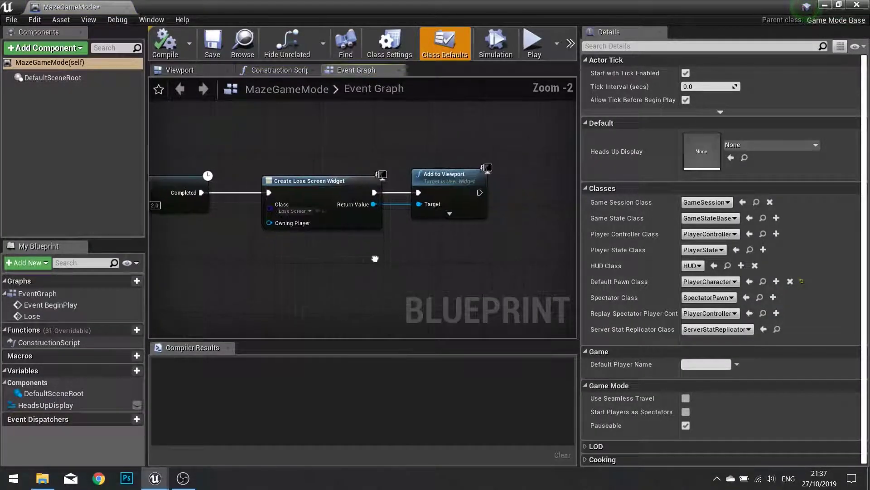
pyautogui.moveTo(411, 277); pyautogui.dragTo(270, 248, button='right')
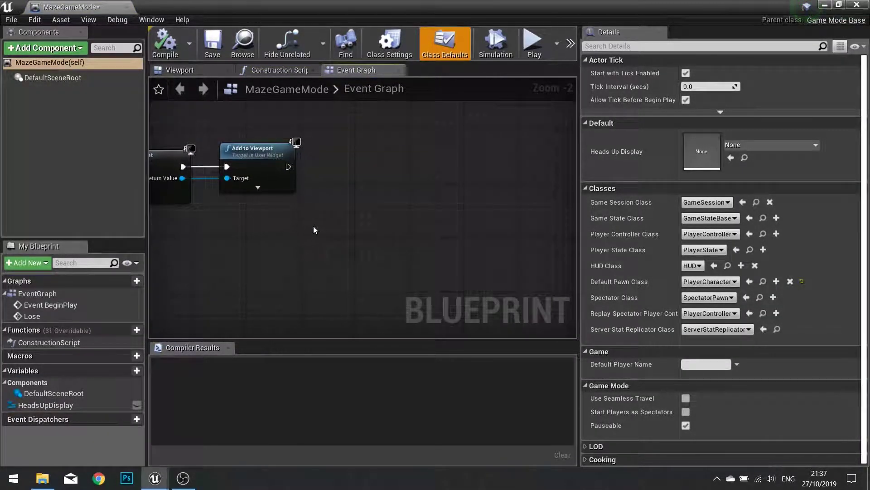
pyautogui.rightClick(301, 219)
pyautogui.write('get player con')
pyautogui.press('Return')
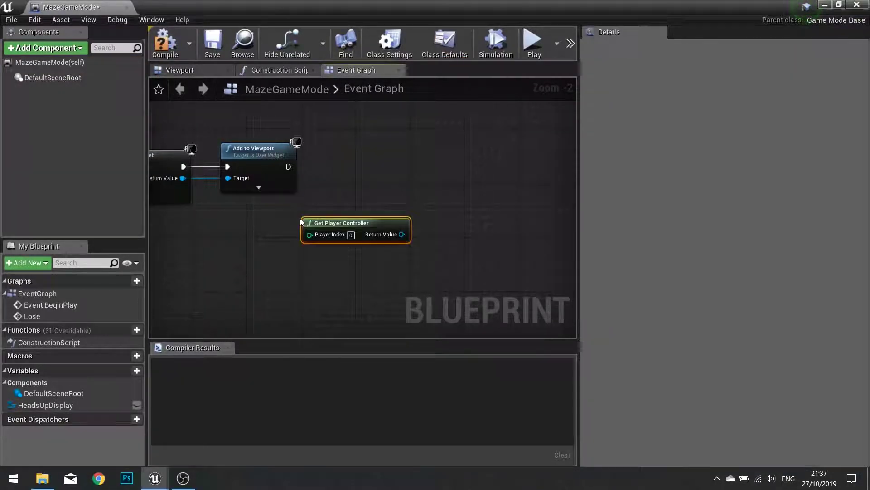
pyautogui.moveTo(300, 220); pyautogui.dragTo(251, 220)
pyautogui.scroll(2, 329, 244)
pyautogui.moveTo(329, 244); pyautogui.dragTo(329, 265, button='right')
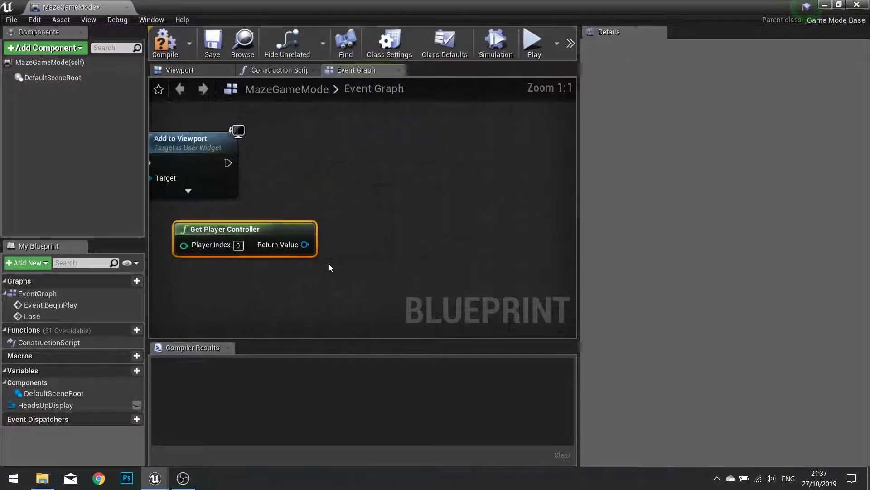
# Chain a Set Input Mode UI Only node after Add to Viewport using the player controller
pyautogui.moveTo(303, 249); pyautogui.dragTo(360, 168)
pyautogui.write('set ')
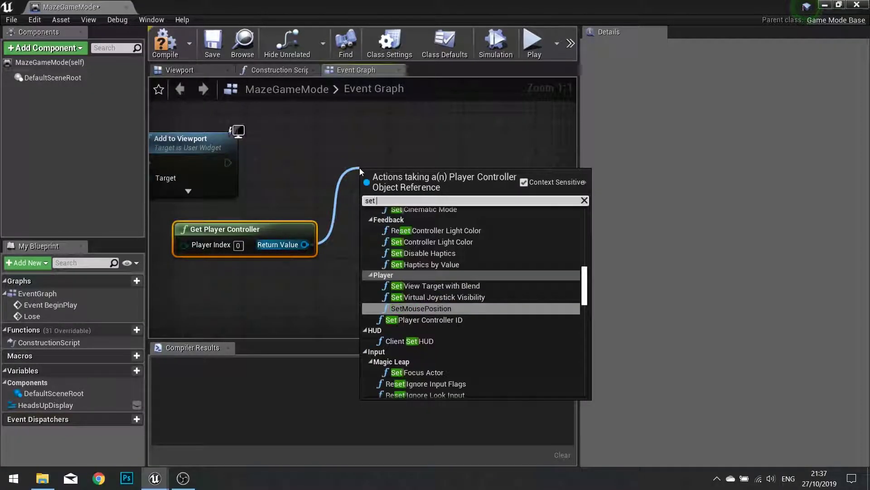
pyautogui.write('input mo')
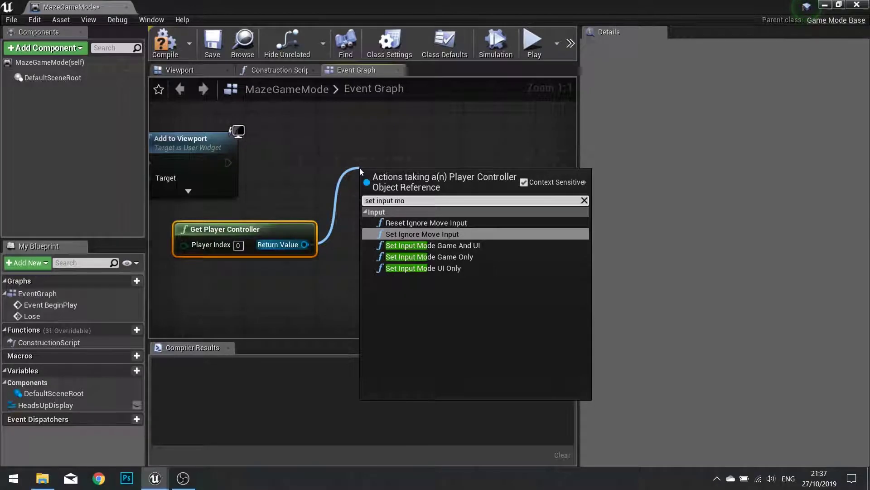
pyautogui.click(429, 269)
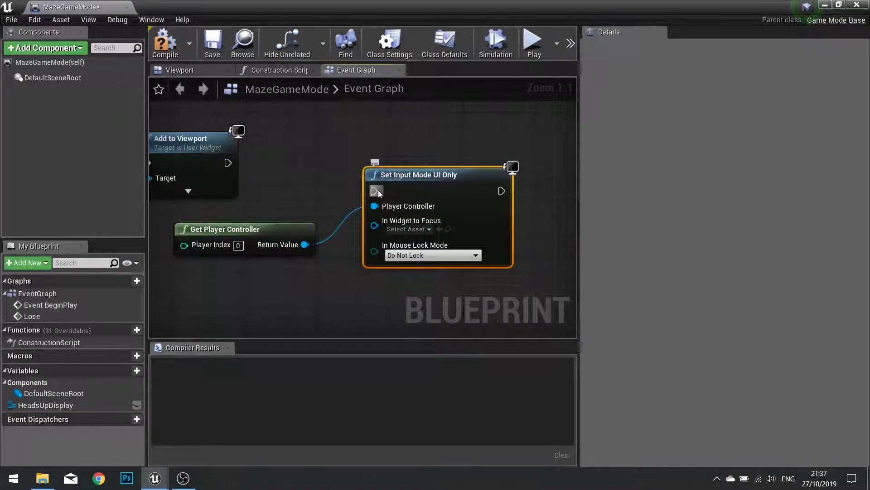
pyautogui.moveTo(423, 189); pyautogui.dragTo(424, 159)
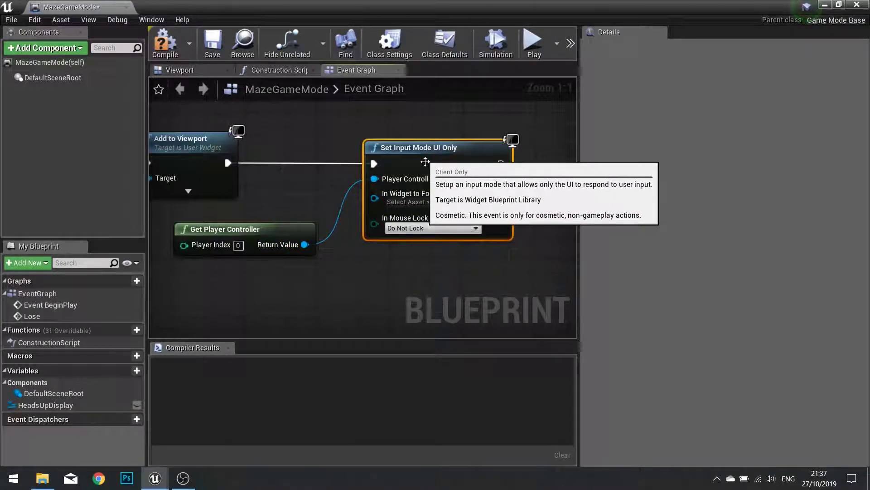
pyautogui.moveTo(307, 287); pyautogui.dragTo(356, 247, button='right')
pyautogui.moveTo(356, 247); pyautogui.dragTo(318, 292)
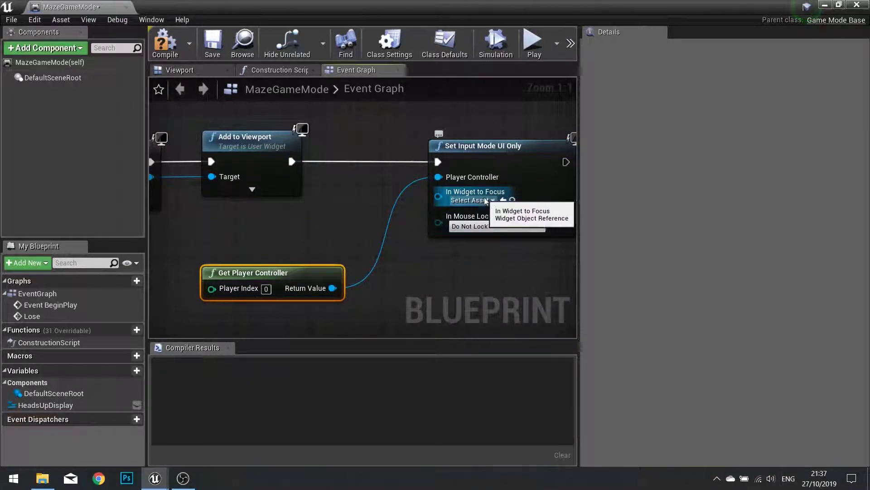
# Wire the created LoseScreen widget into In Widget to Focus
pyautogui.moveTo(339, 222); pyautogui.dragTo(419, 219, button='right')
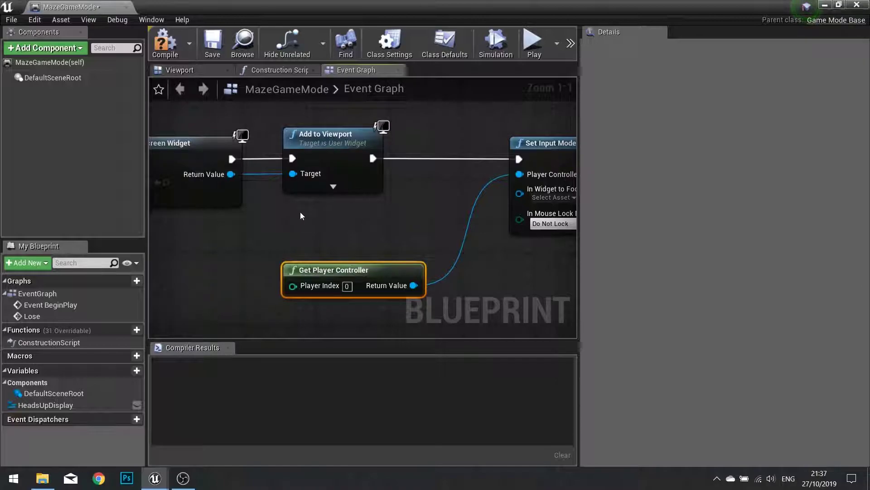
pyautogui.moveTo(300, 216); pyautogui.dragTo(379, 188, button='right')
pyautogui.moveTo(351, 170); pyautogui.dragTo(416, 184)
pyautogui.moveTo(311, 281); pyautogui.dragTo(416, 169)
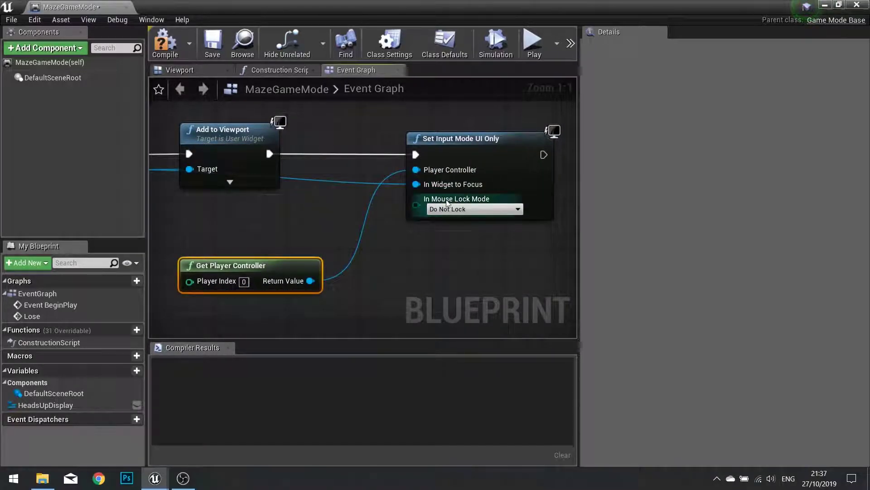
# Compile MazeGameMode, tidy the nodes, and close the blueprint
pyautogui.click(165, 52)
pyautogui.moveTo(278, 270); pyautogui.dragTo(278, 252)
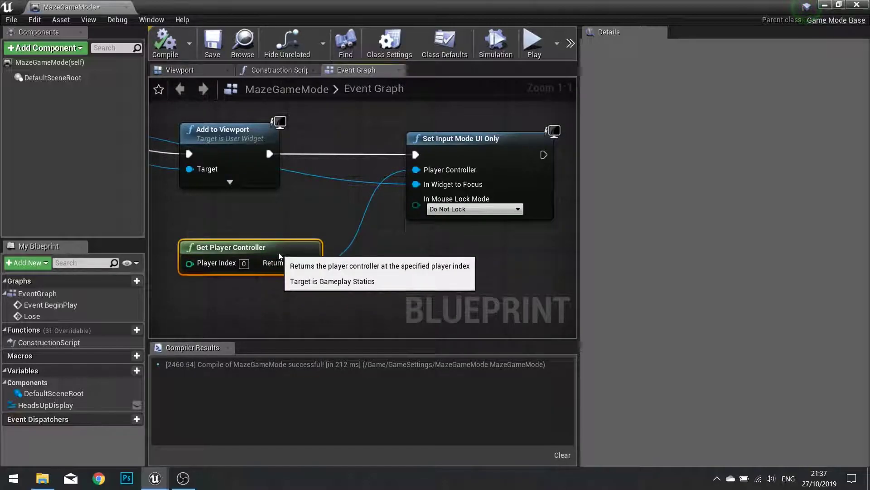
pyautogui.moveTo(371, 268); pyautogui.dragTo(306, 281)
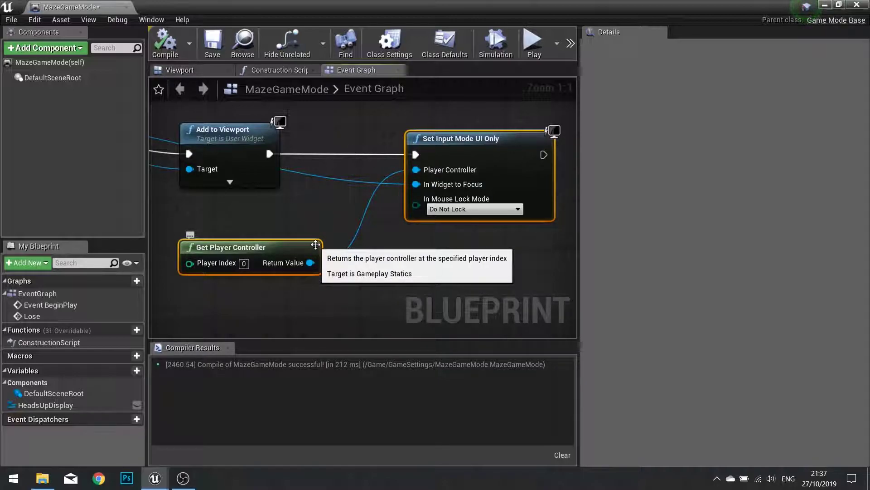
pyautogui.click(856, 5)
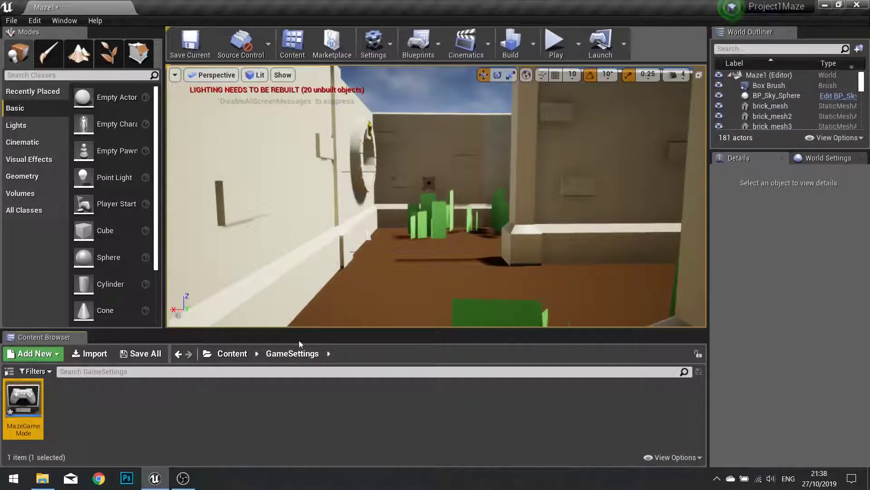
# Open the LoseScreen graph and detach Open Level from the Retry click, moving it right
pyautogui.click(238, 355)
pyautogui.doubleClick(308, 397)
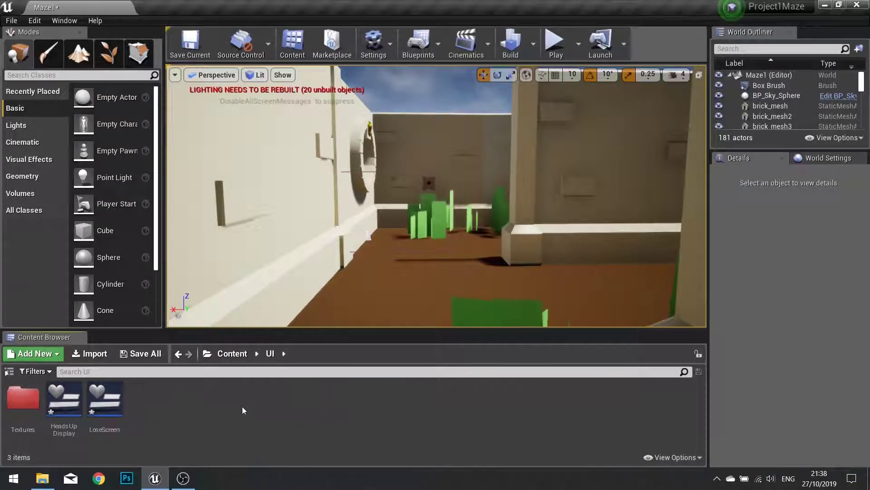
pyautogui.doubleClick(117, 403)
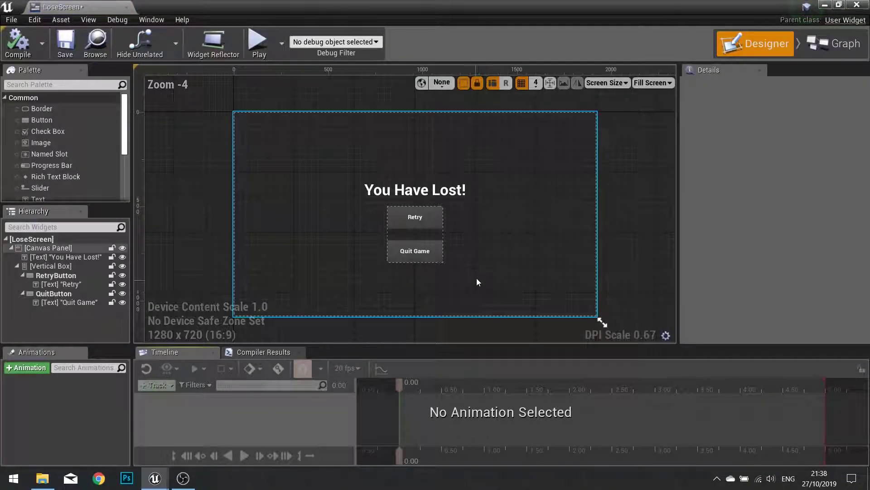
pyautogui.click(833, 44)
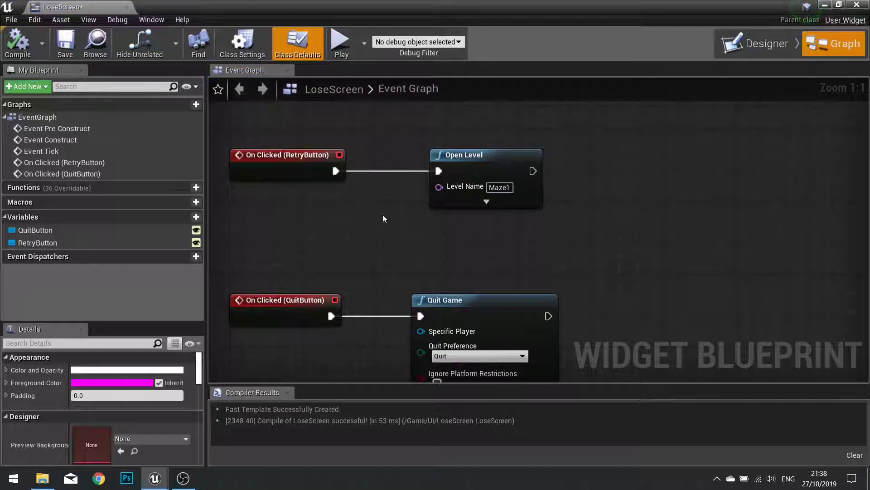
pyautogui.moveTo(477, 165); pyautogui.dragTo(710, 167)
pyautogui.keyDown('alt'); pyautogui.click(603, 172); pyautogui.keyUp('alt')
# Add Get Player Controller feeding a Set Input Mode Game Only node
pyautogui.rightClick(337, 227)
pyautogui.write('get player cp')
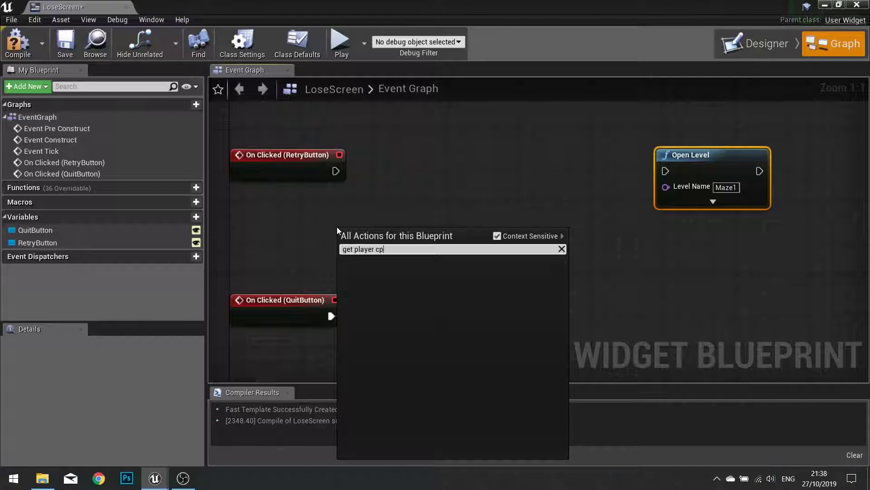
pyautogui.press('BackSpace')
pyautogui.write('on')
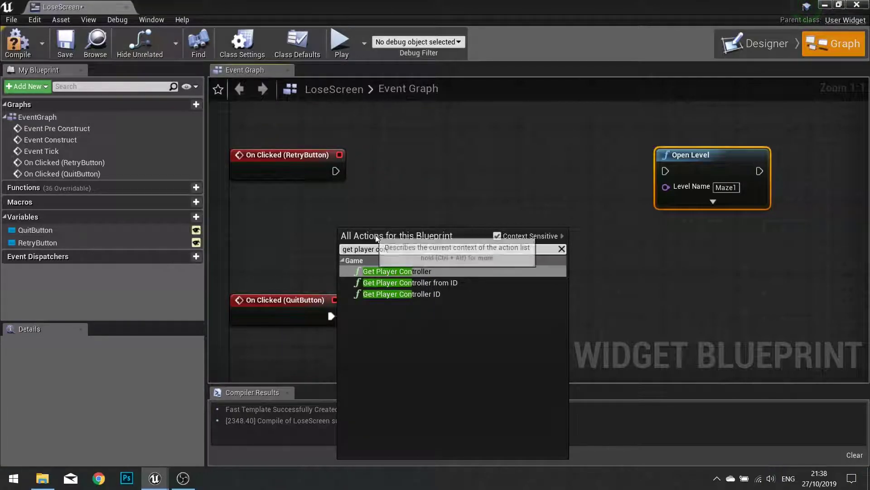
pyautogui.click(407, 271)
pyautogui.moveTo(413, 237); pyautogui.dragTo(425, 195)
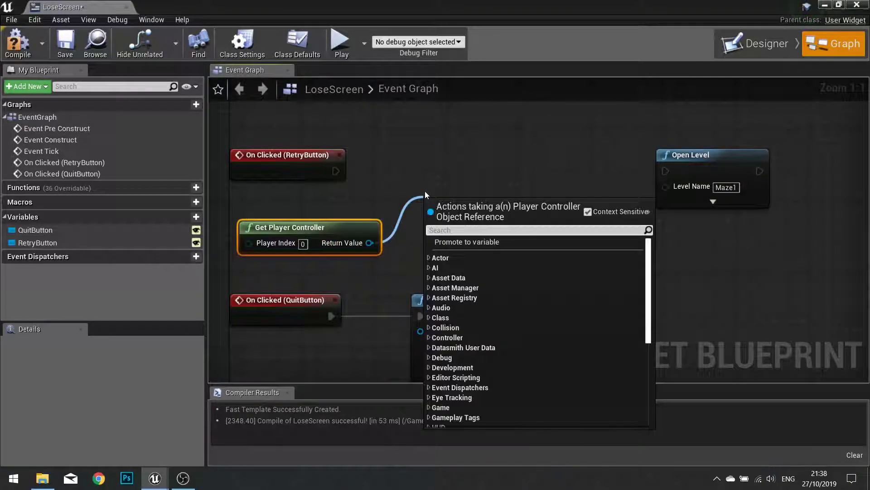
pyautogui.write('set input')
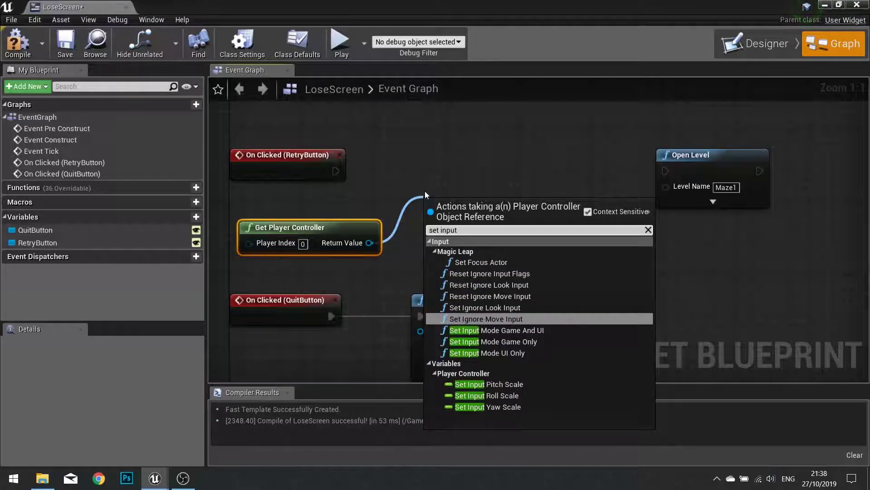
pyautogui.click(498, 343)
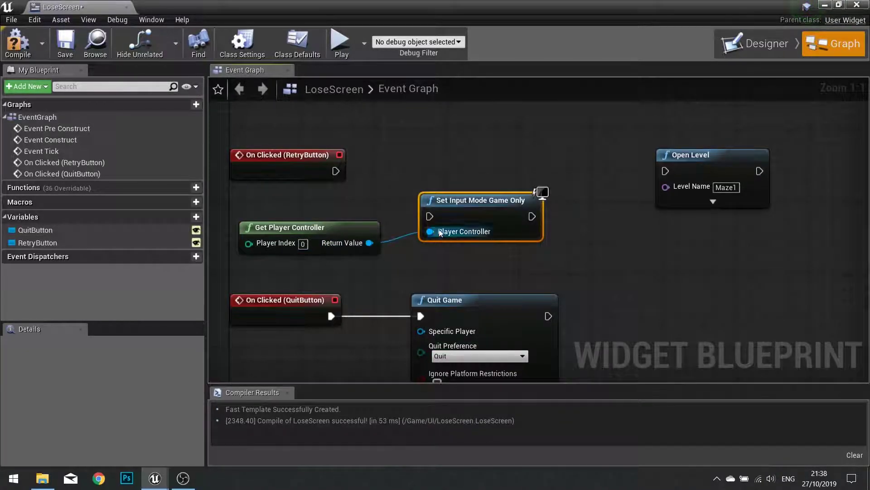
# Wire Retry's click through Set Input Mode Game Only into Open Level, then close and play
pyautogui.moveTo(443, 207); pyautogui.dragTo(433, 162)
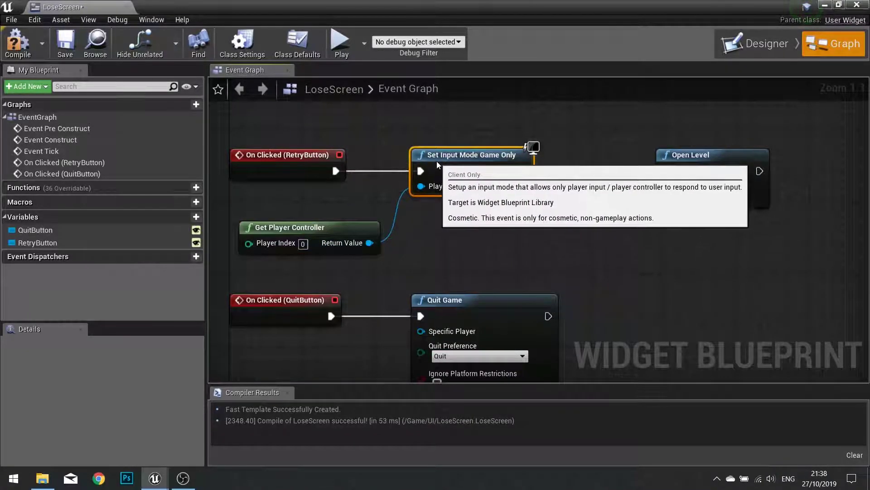
pyautogui.moveTo(522, 171); pyautogui.dragTo(668, 171)
pyautogui.moveTo(689, 154); pyautogui.dragTo(642, 154)
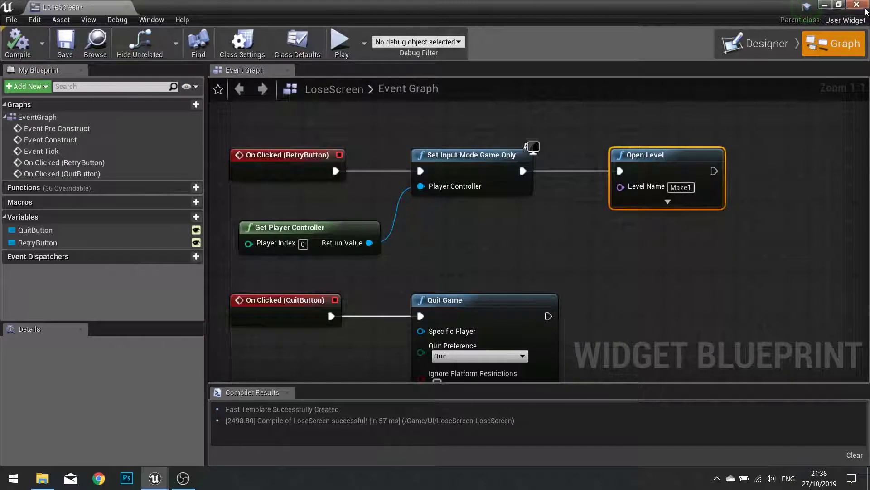
pyautogui.click(864, 10)
pyautogui.click(549, 45)
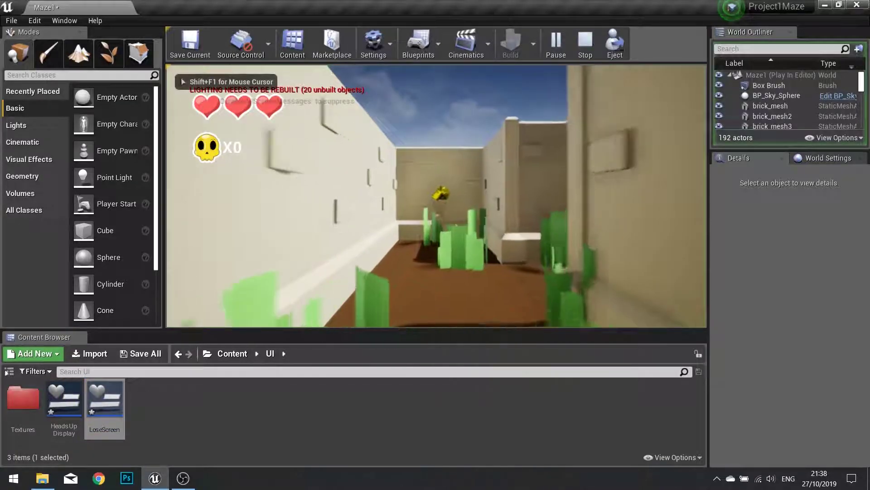
# Play until the last heart is lost, click Retry on You Have Lost!, then stop playing
pyautogui.press('w')
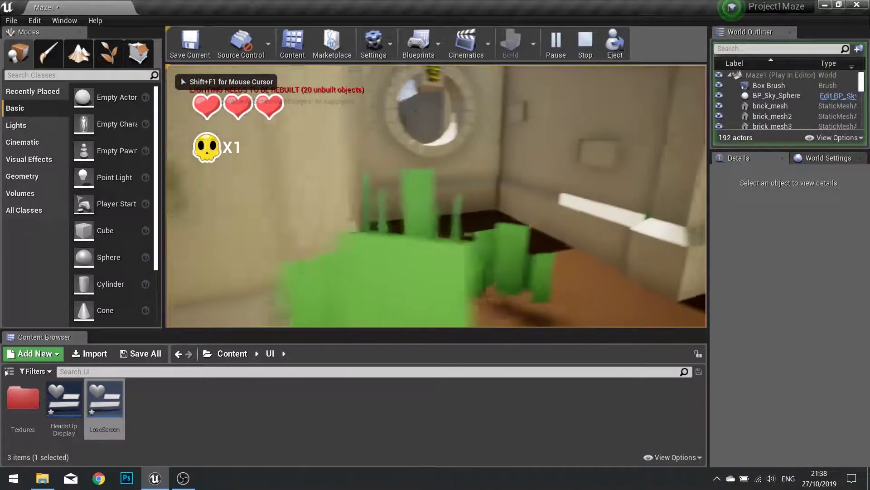
pyautogui.press('w')
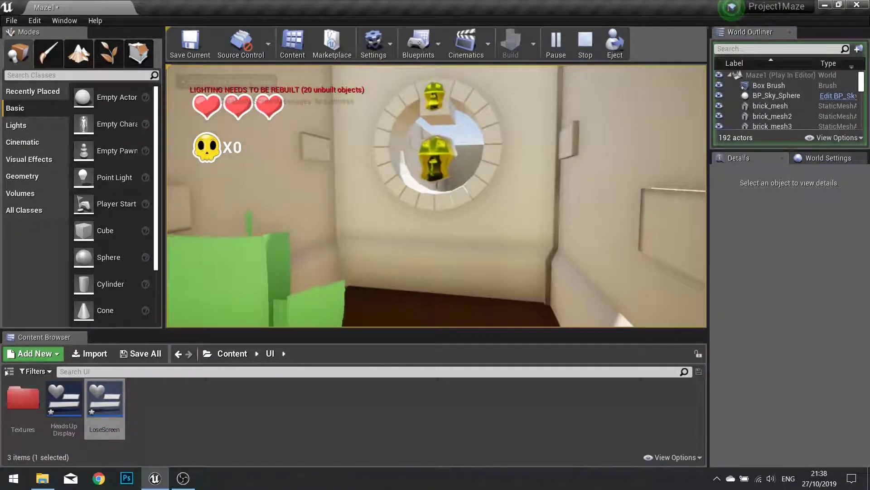
pyautogui.press('s')
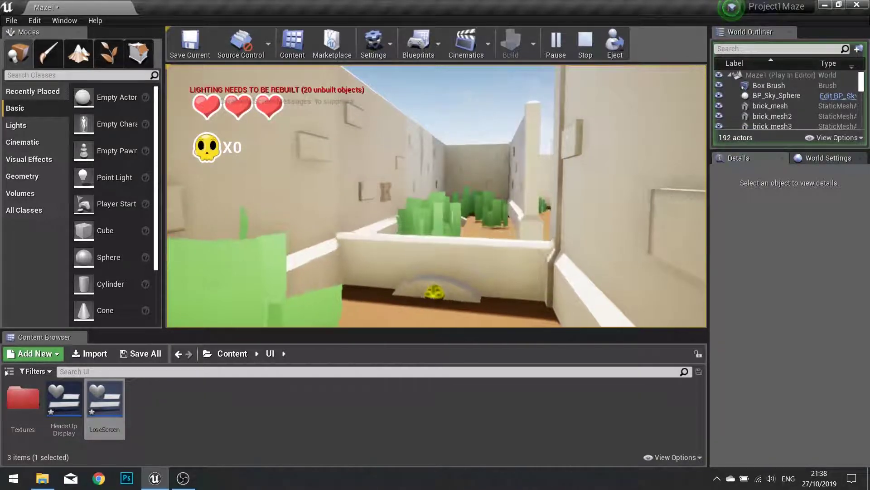
pyautogui.press('w')
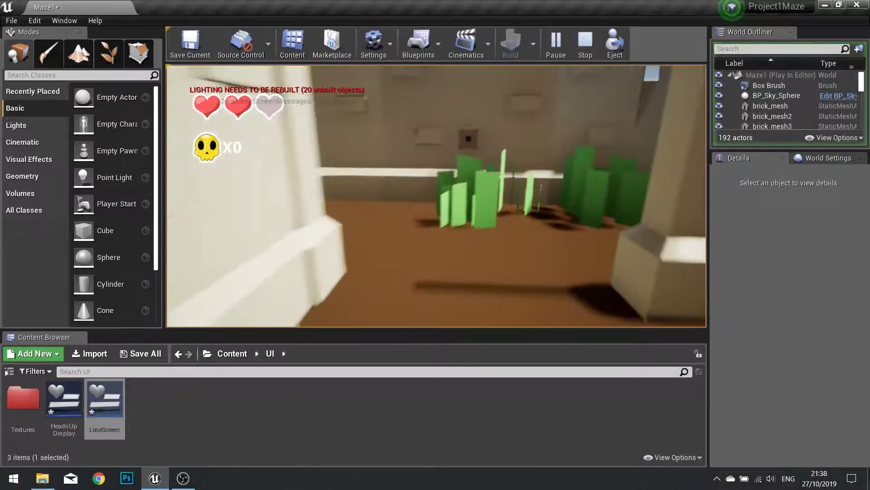
pyautogui.press('w')
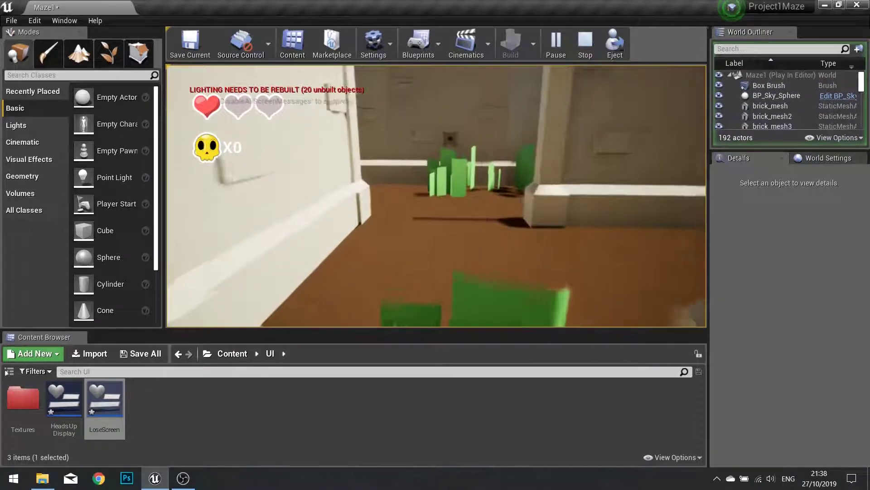
pyautogui.press('w')
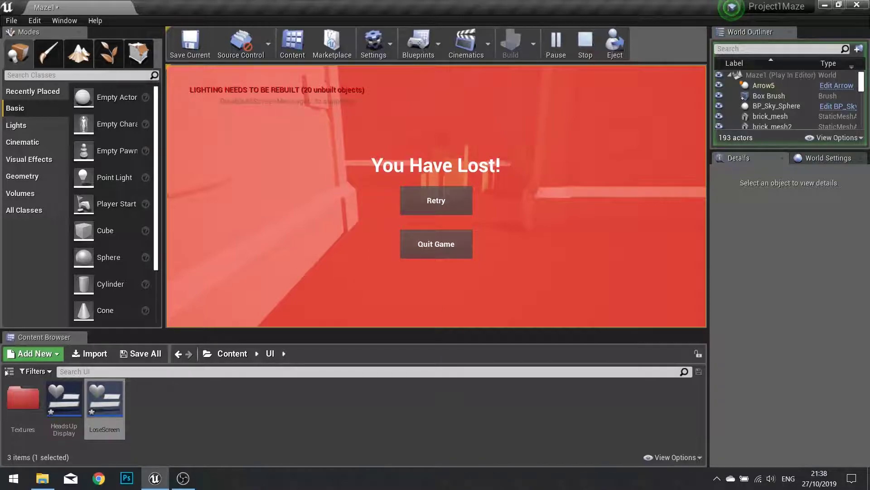
pyautogui.click(436, 200)
pyautogui.press('Escape')
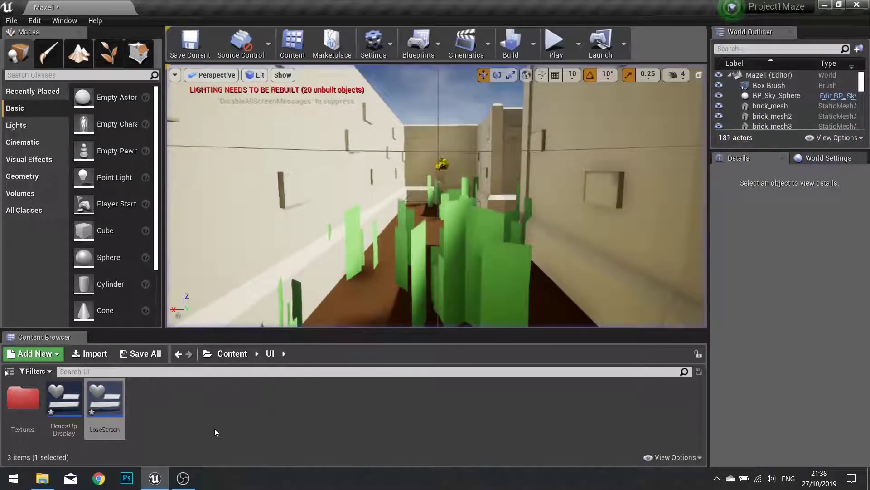
# Glance at the LoseScreen widget, then open MazeGameMode from the GameSettings folder
pyautogui.doubleClick(99, 398)
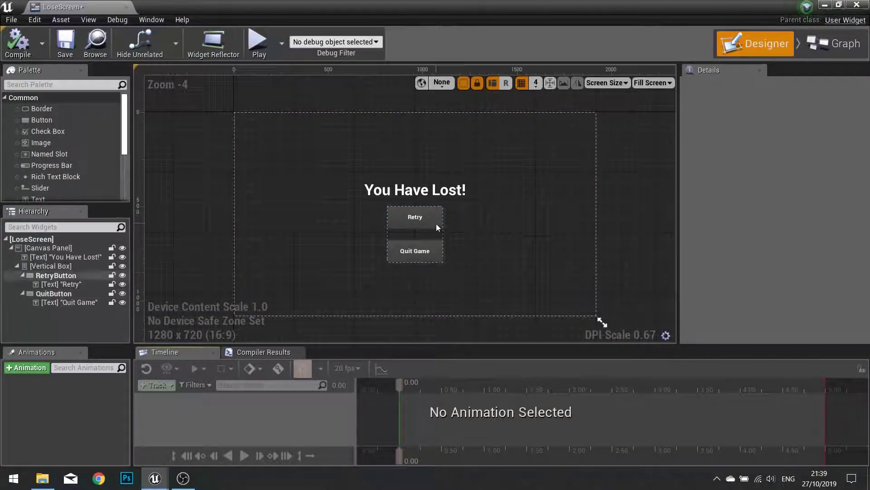
pyautogui.click(861, 8)
pyautogui.click(232, 353)
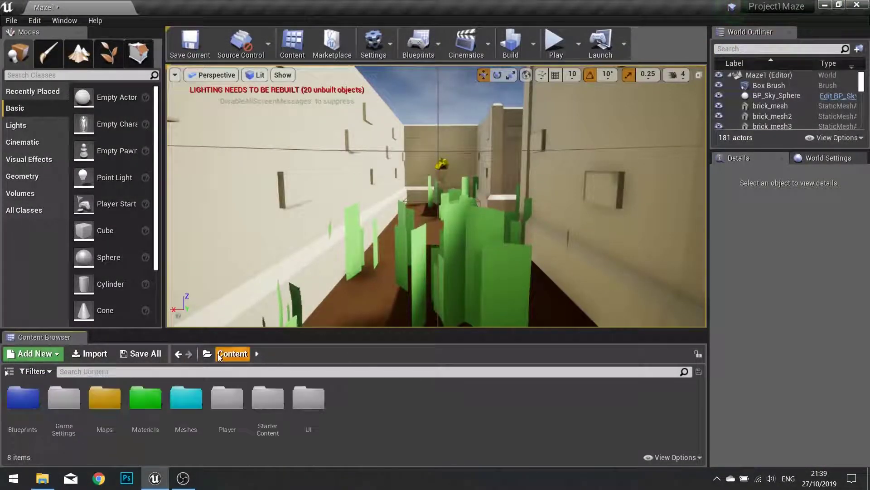
pyautogui.doubleClick(65, 416)
pyautogui.doubleClick(32, 410)
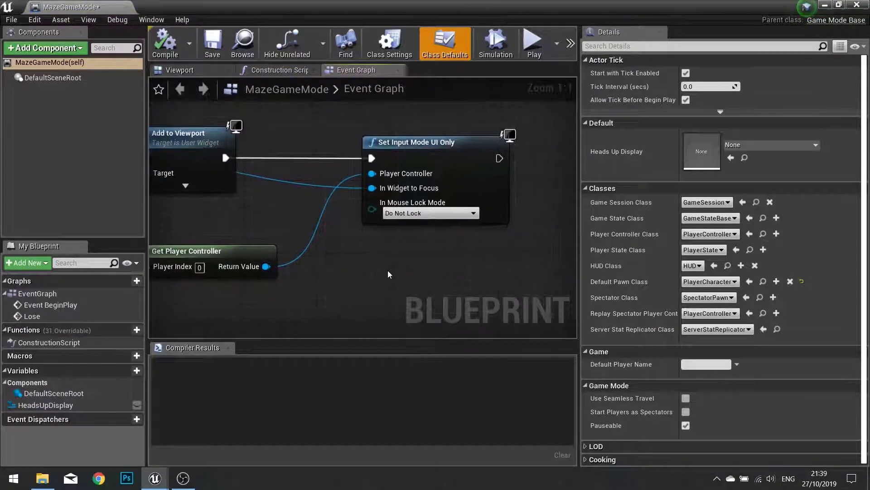
# Add Set Show Mouse Cursor (checked) after Set Input Mode UI Only and compile
pyautogui.moveTo(266, 267); pyautogui.dragTo(423, 270)
pyautogui.write('set show')
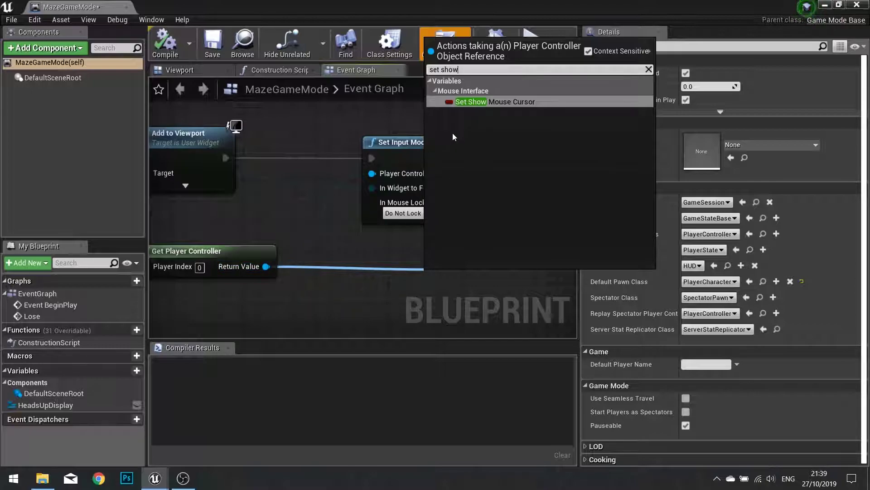
pyautogui.press('Return')
pyautogui.moveTo(501, 259); pyautogui.dragTo(301, 247, button='right')
pyautogui.moveTo(255, 270); pyautogui.dragTo(388, 152)
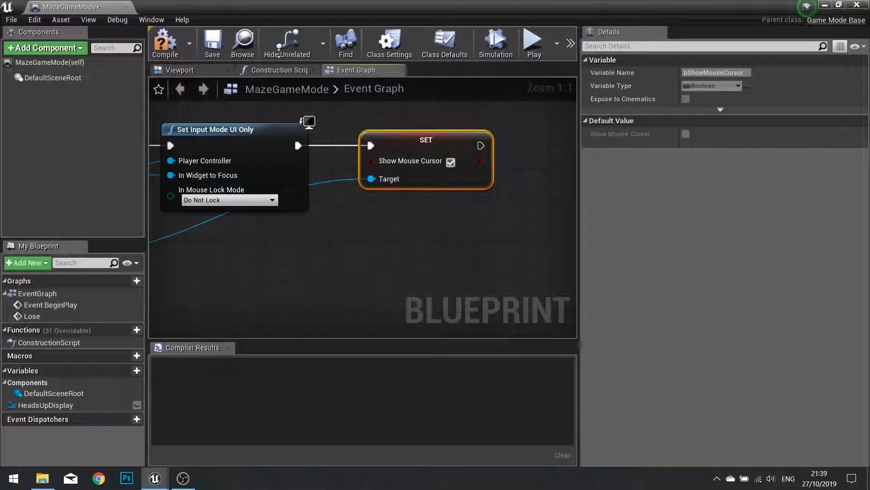
pyautogui.click(154, 40)
# Close MazeGameMode, open LoseScreen's event graph, and move Open Level right to make room
pyautogui.click(856, 5)
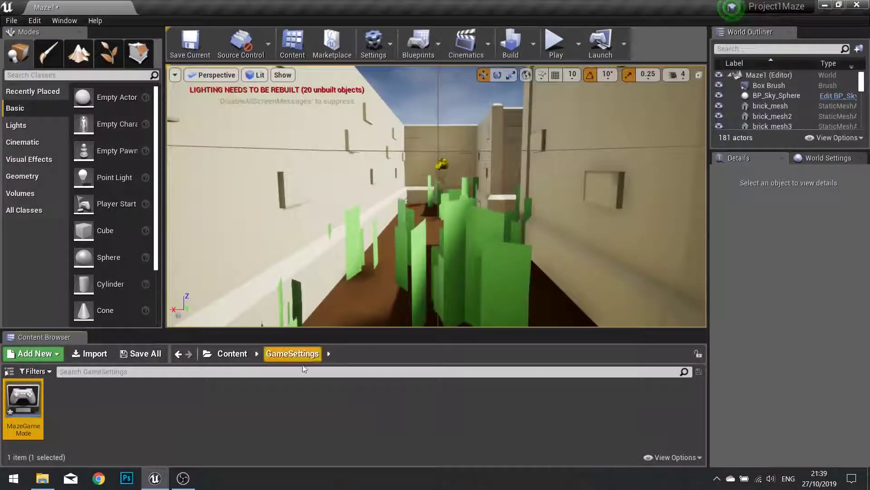
pyautogui.click(232, 354)
pyautogui.doubleClick(308, 399)
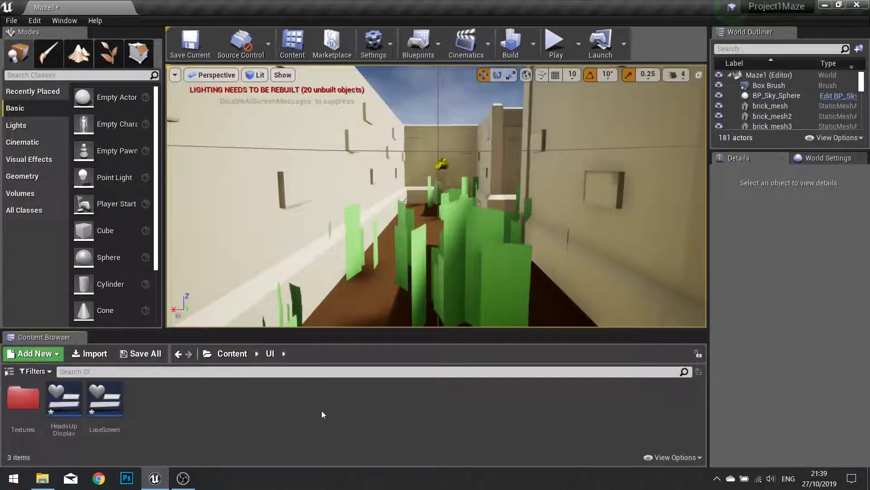
pyautogui.doubleClick(98, 408)
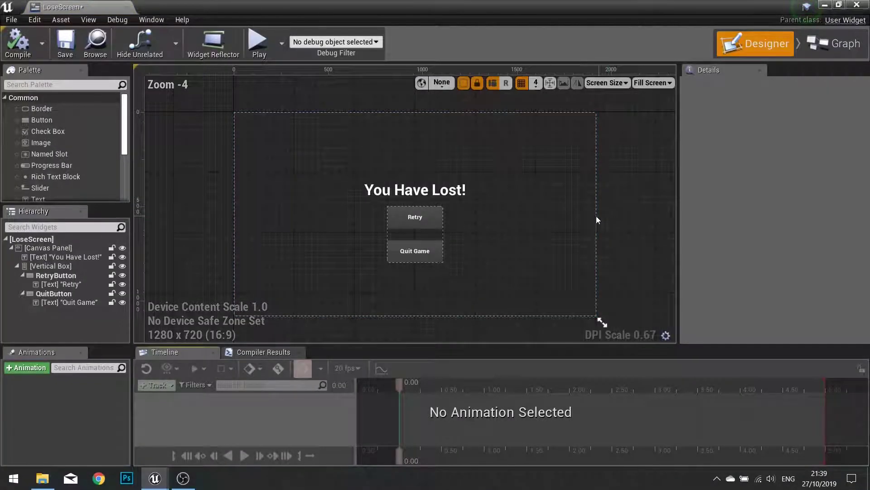
pyautogui.click(817, 51)
pyautogui.moveTo(499, 229); pyautogui.dragTo(393, 229, button='right')
pyautogui.moveTo(571, 150); pyautogui.dragTo(725, 150)
# Insert Set Show Mouse Cursor (unchecked) between Set Input Mode Game Only and Open Level, then close
pyautogui.moveTo(300, 243); pyautogui.dragTo(423, 224)
pyautogui.write('set show m')
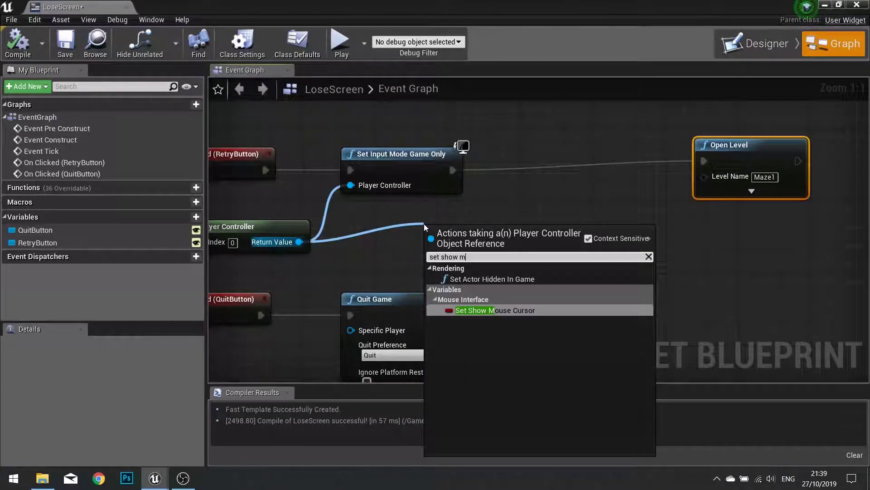
pyautogui.press('Return')
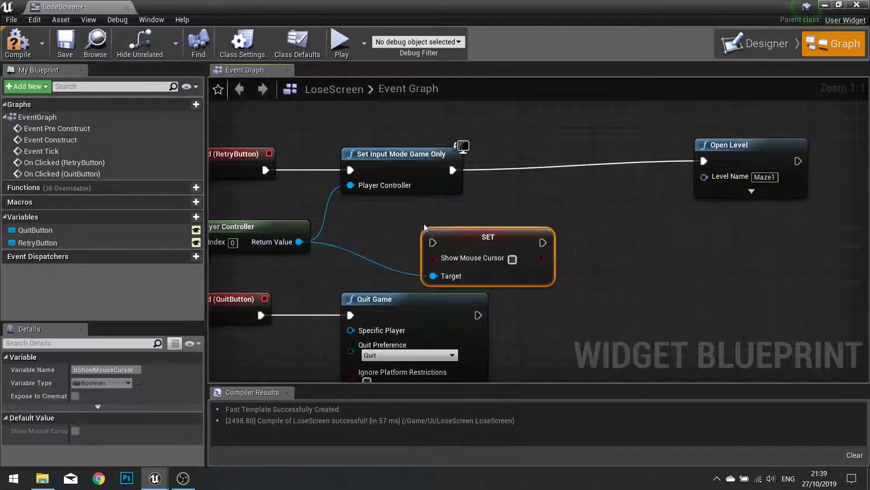
pyautogui.moveTo(494, 221); pyautogui.dragTo(511, 166)
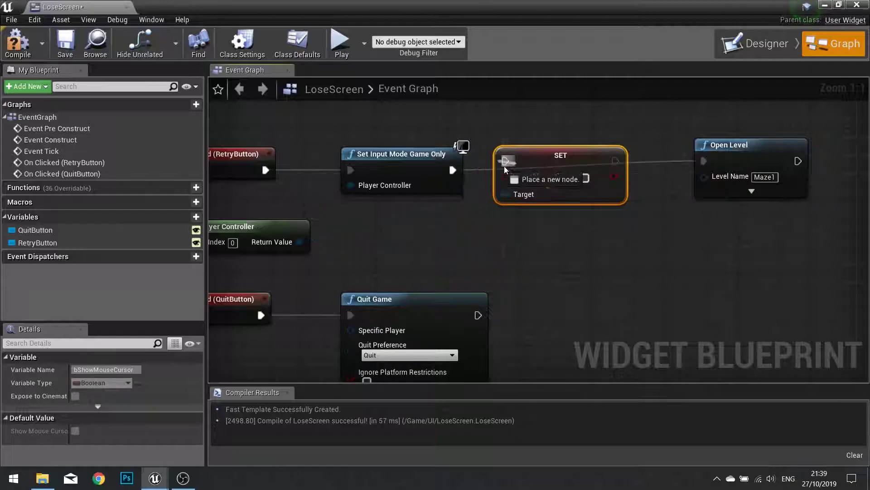
pyautogui.moveTo(451, 172); pyautogui.dragTo(451, 171)
pyautogui.moveTo(540, 162); pyautogui.dragTo(540, 171)
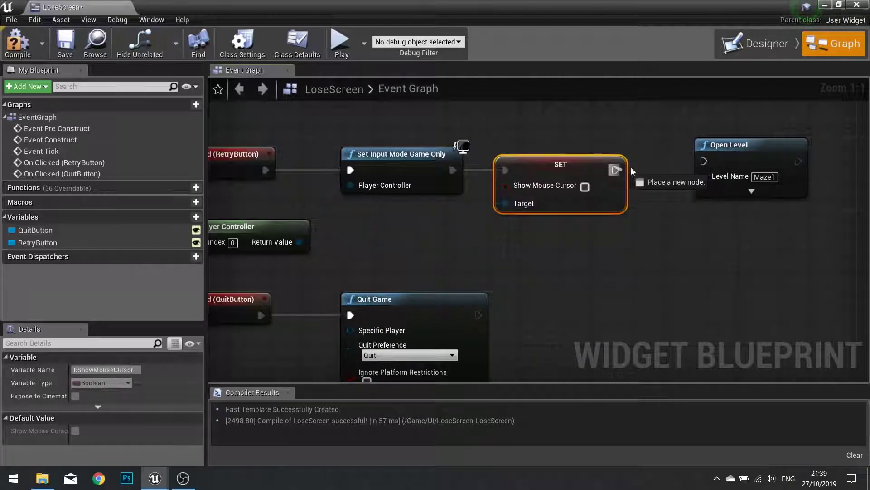
pyautogui.moveTo(709, 168); pyautogui.dragTo(705, 164)
pyautogui.moveTo(741, 153); pyautogui.dragTo(742, 162)
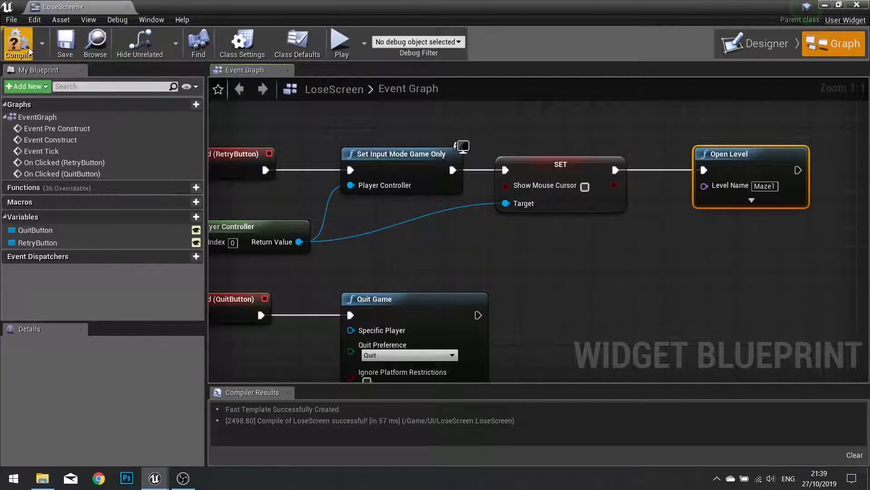
pyautogui.click(857, 4)
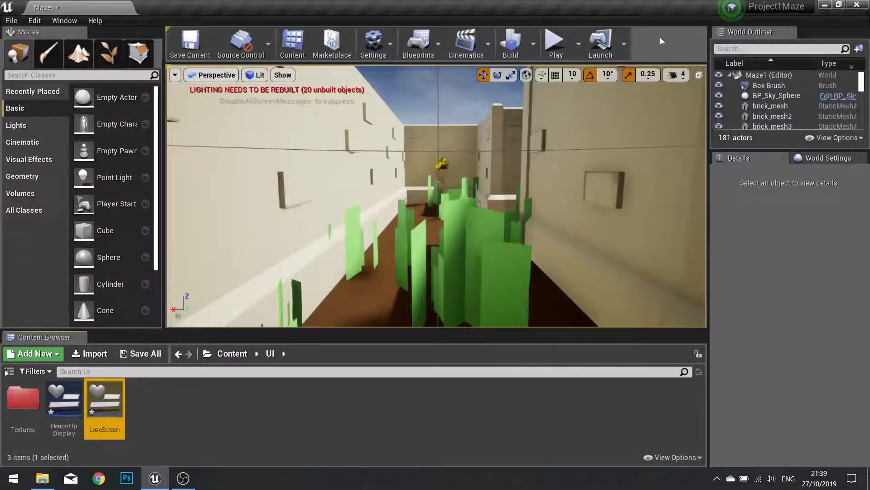
# Playtest Maze1, passing the skull pickup and round pit, then lose every heart among the cacti
pyautogui.click(564, 40)
pyautogui.press('w')
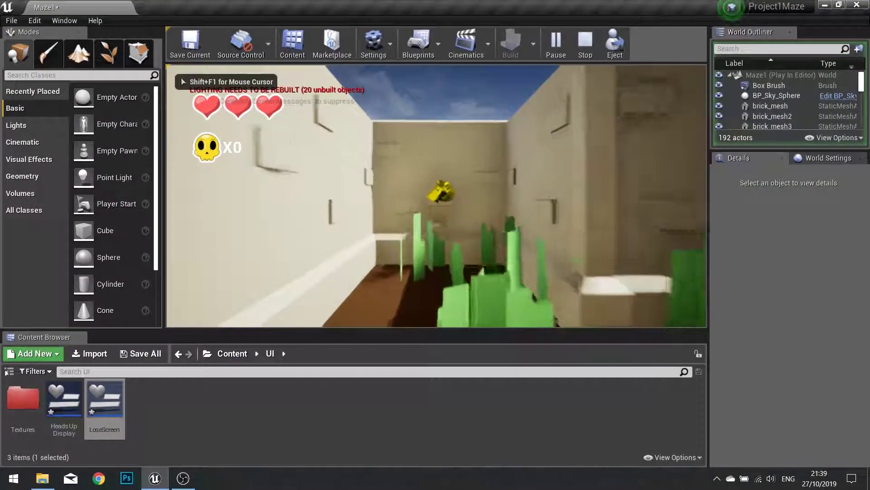
pyautogui.press('w')
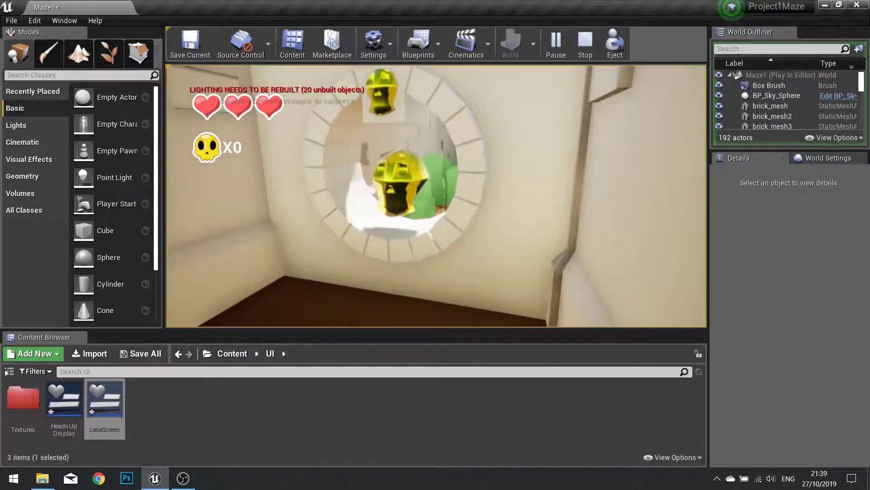
pyautogui.press('space')
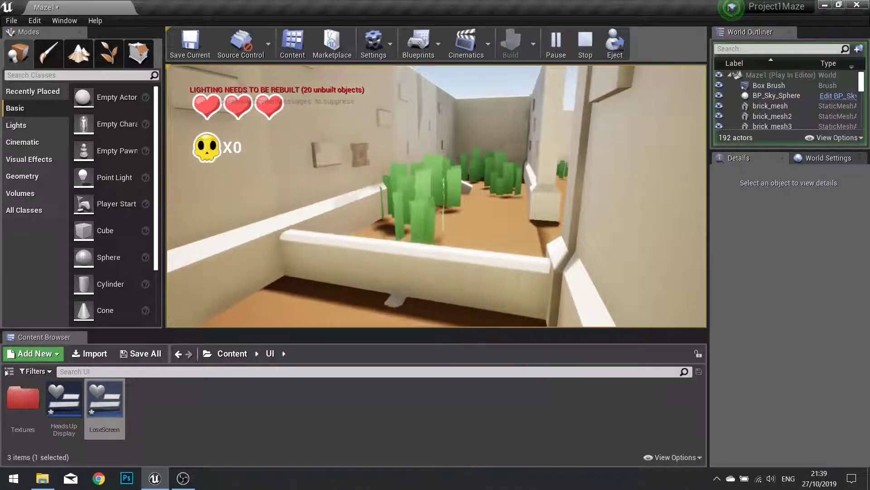
pyautogui.press('w')
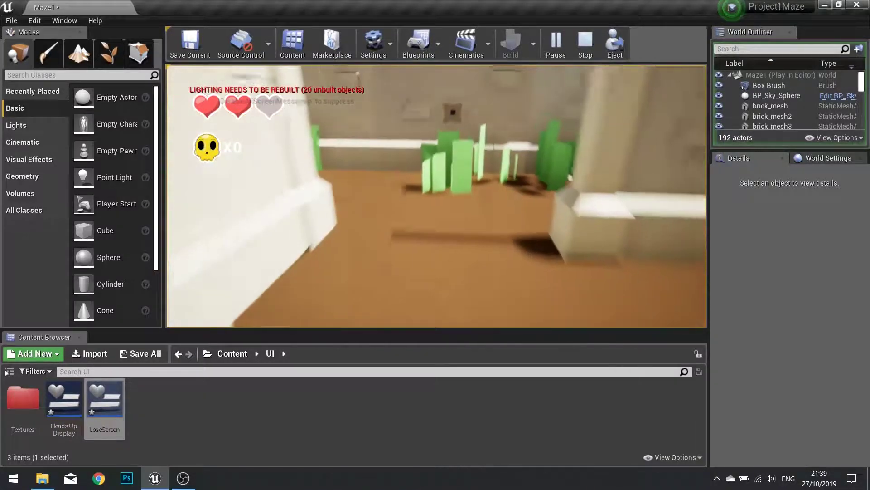
pyautogui.press('w')
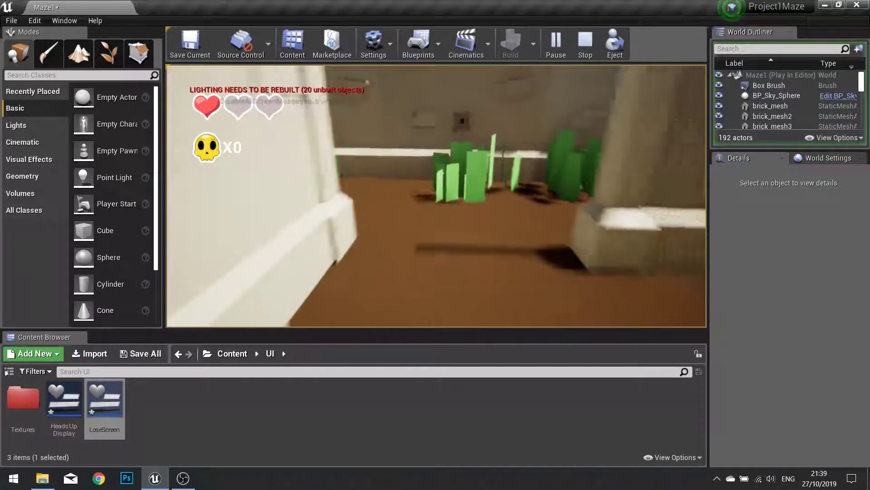
pyautogui.press('w')
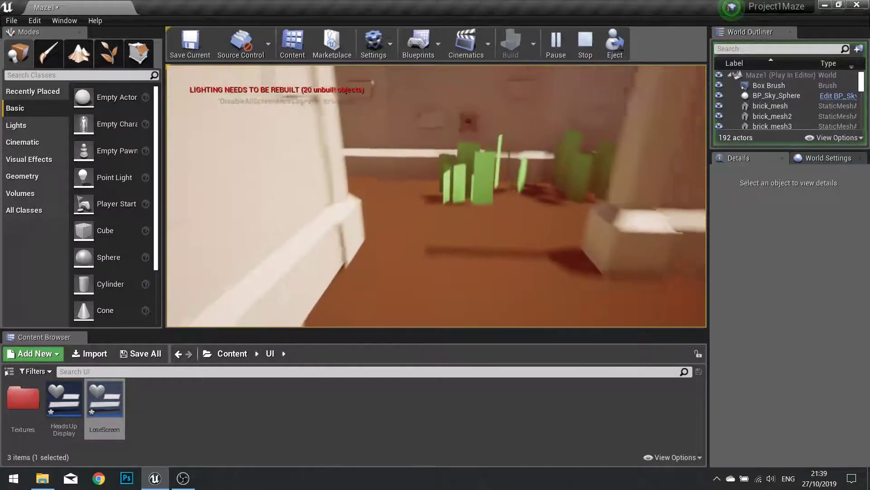